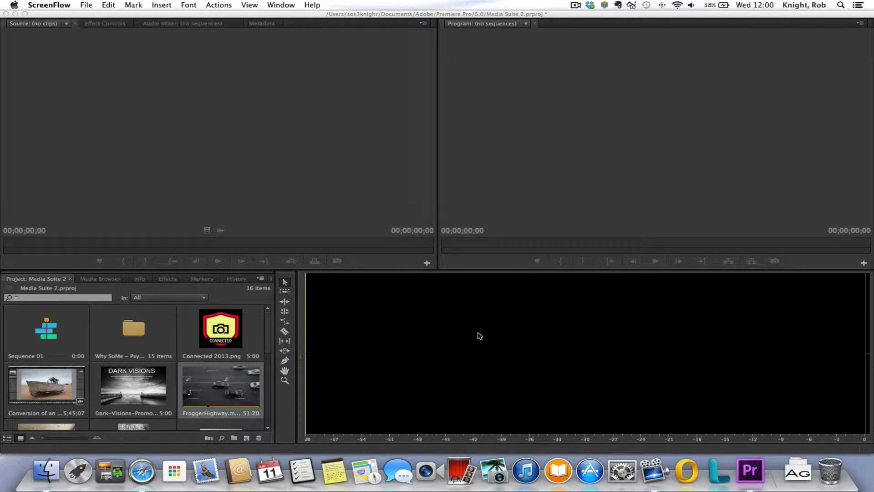
# Load the project clip Conversion of an image to B&W.mp4 into the source monitor.
pyautogui.click(812, 266)
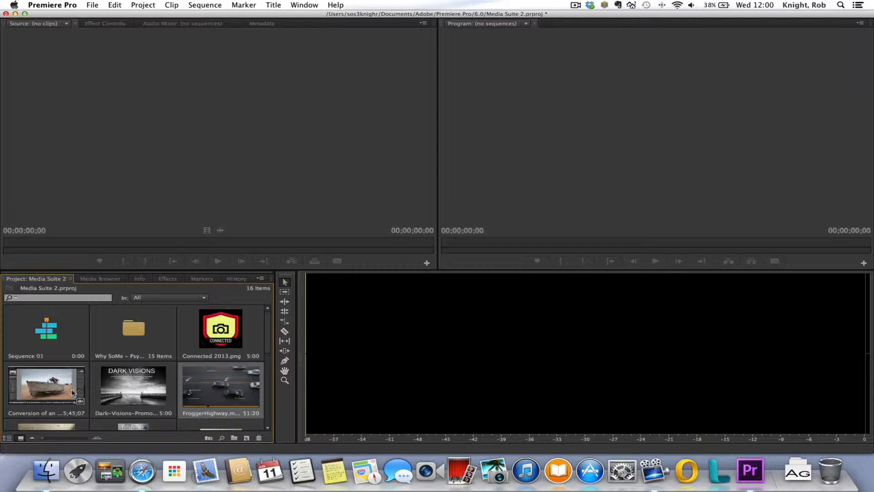
pyautogui.scroll(-5, 144, 390)
pyautogui.scroll(5, 144, 390)
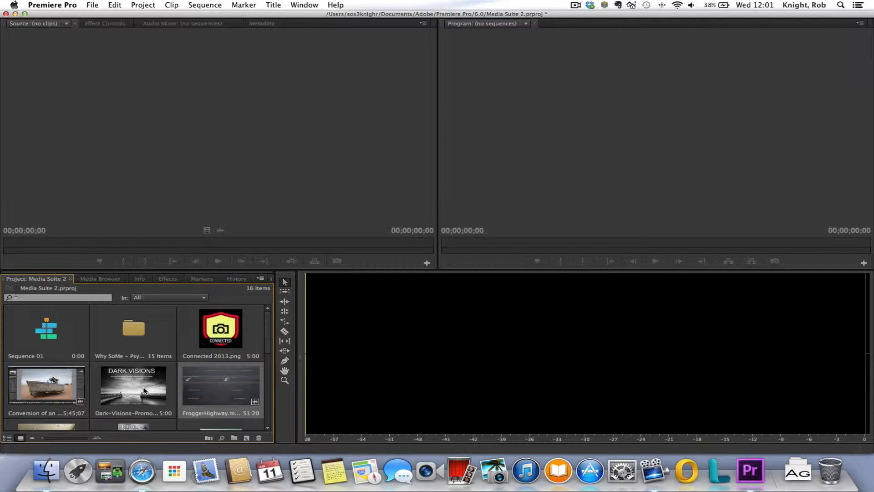
pyautogui.doubleClick(49, 391)
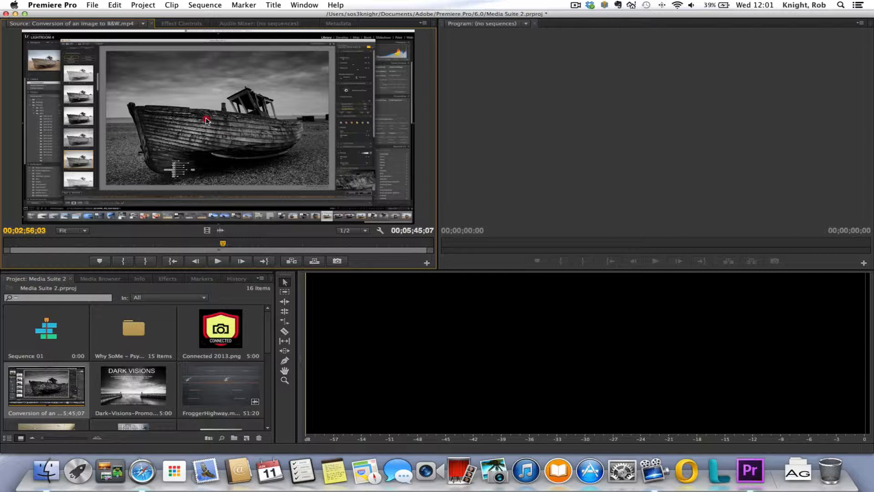
# Open the empty Sequence 01 in the timeline so that clips can be placed on its tracks.
pyautogui.moveTo(206, 121); pyautogui.dragTo(388, 326)
pyautogui.click(65, 324)
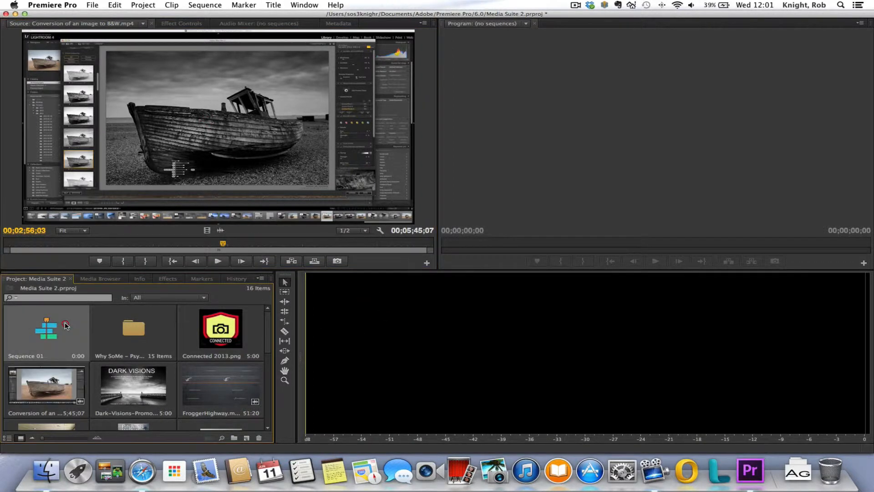
pyautogui.doubleClick(65, 324)
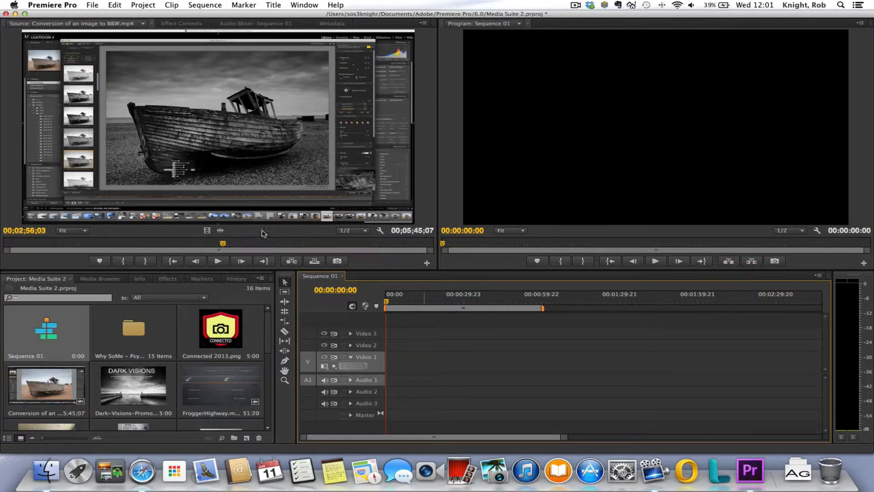
# Place the loaded boat clip at the start of Video 1 and change the sequence settings to match the clip.
pyautogui.click(215, 136)
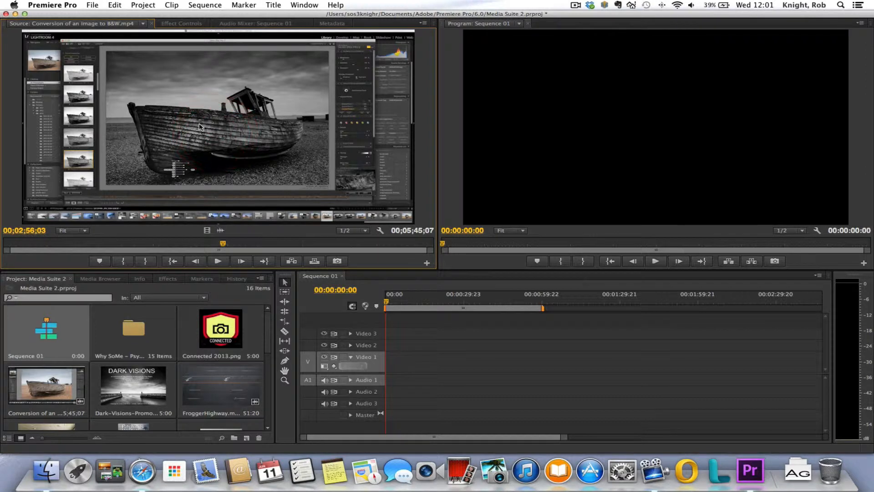
pyautogui.moveTo(199, 126)
pyautogui.mouseDown()
pyautogui.moveTo(302, 198)
pyautogui.moveTo(388, 356)
pyautogui.moveTo(412, 369)
pyautogui.moveTo(391, 368)
pyautogui.mouseUp()
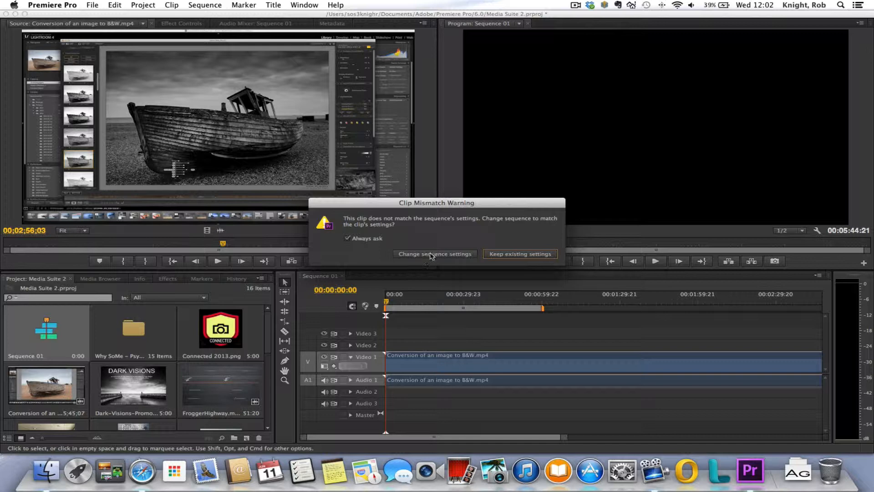
pyautogui.click(429, 253)
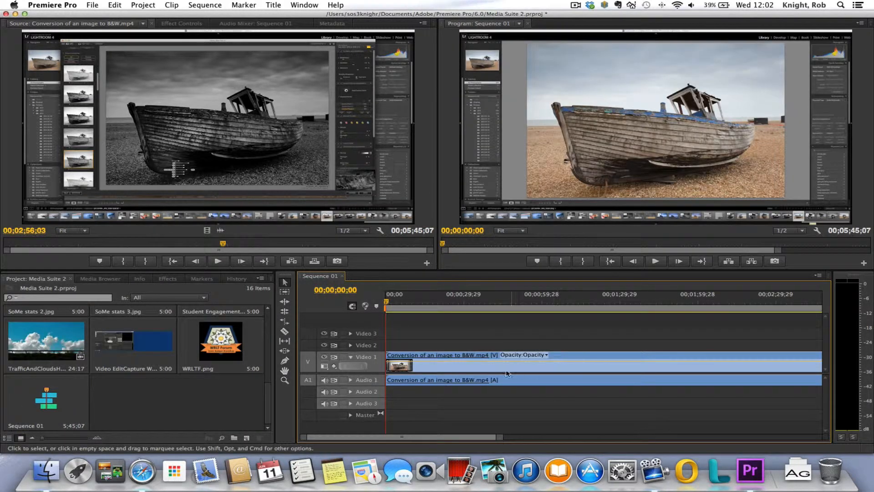
# Play the opening seconds of Sequence 01, stop, and return the playhead to the start.
pyautogui.click(655, 262)
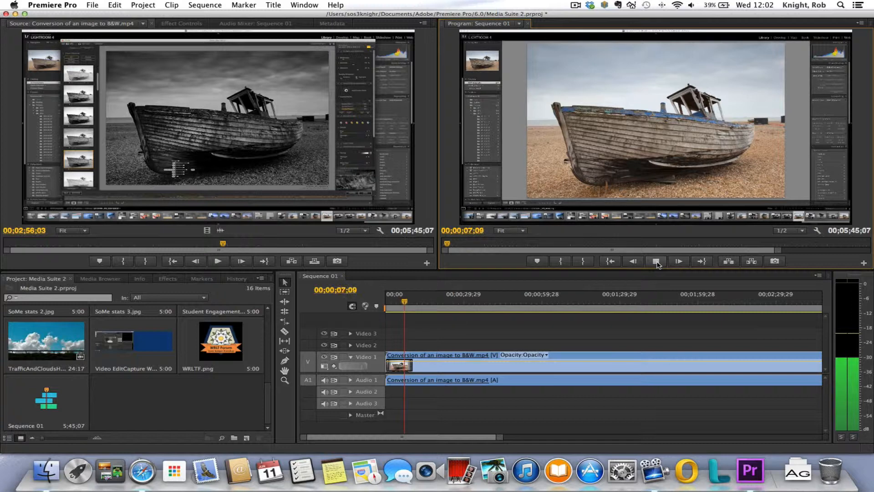
pyautogui.click(656, 262)
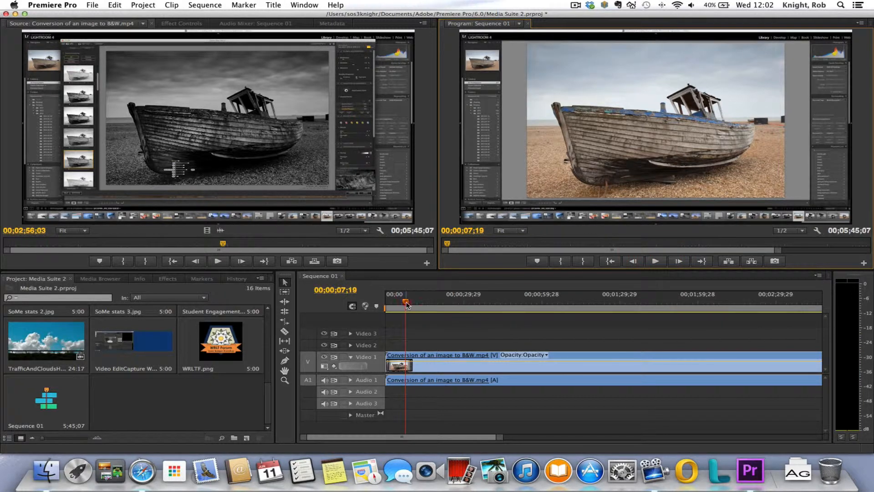
pyautogui.click(391, 304)
pyautogui.moveTo(391, 304); pyautogui.dragTo(385, 304)
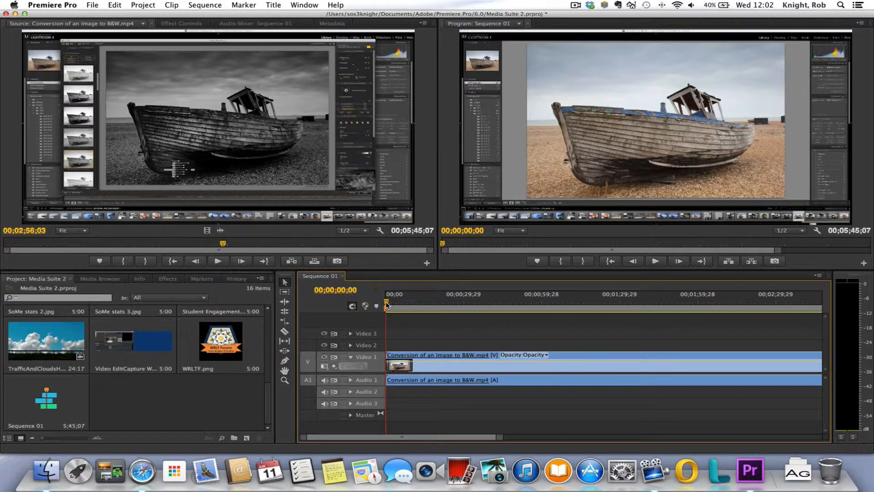
# Place the TrafficAndCloudsH264.mp4 clip on Video 2 above the boat clip, starting at about 00;00;31;23.
pyautogui.click(500, 386)
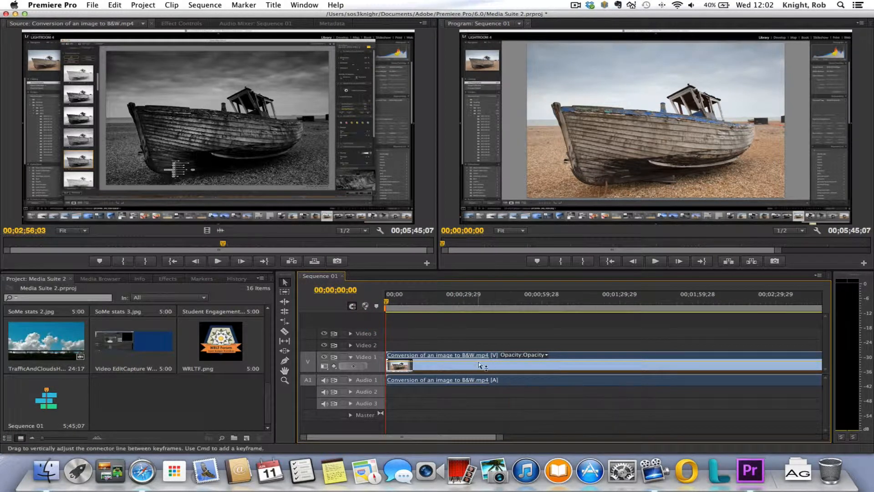
pyautogui.click(556, 362)
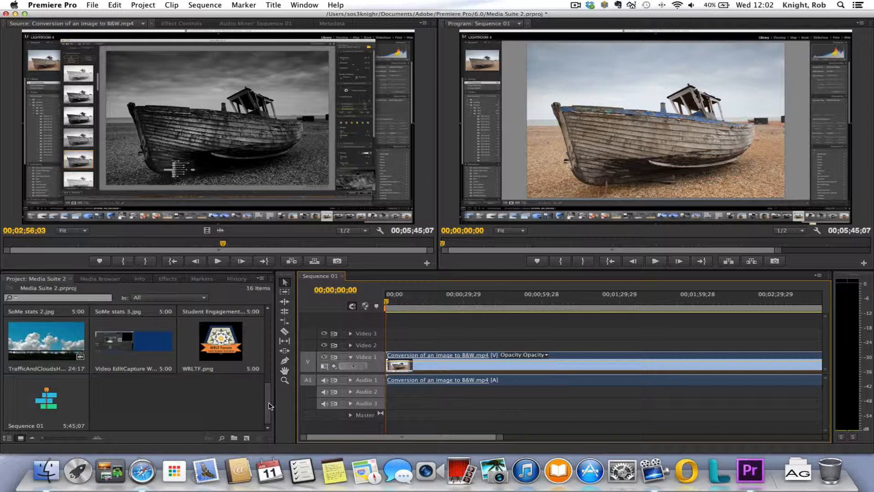
pyautogui.moveTo(267, 399); pyautogui.dragTo(266, 328)
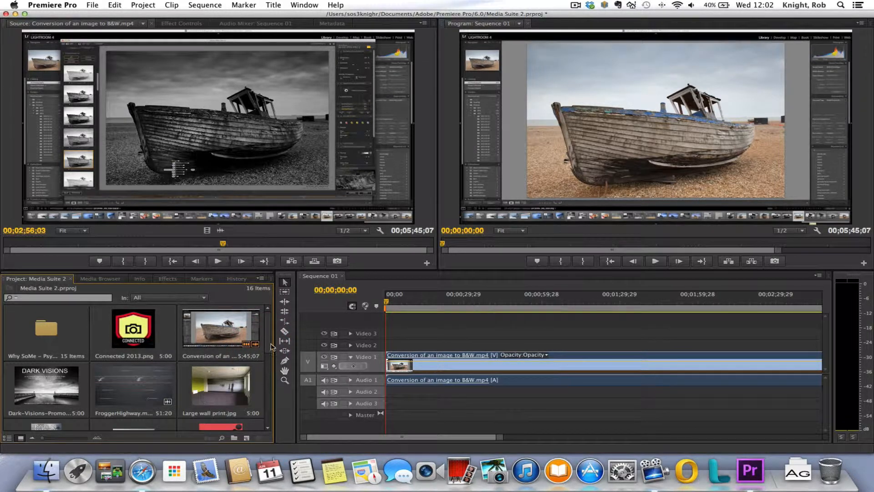
pyautogui.moveTo(269, 342); pyautogui.dragTo(269, 402)
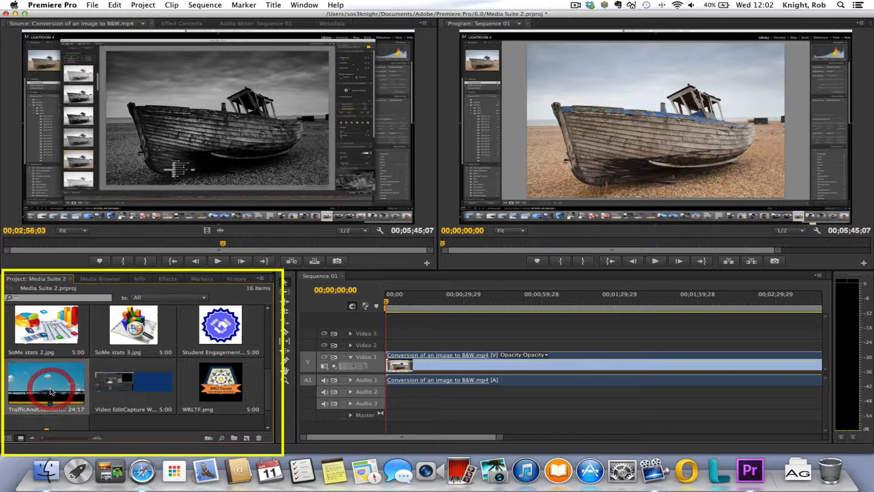
pyautogui.moveTo(44, 386); pyautogui.dragTo(463, 346)
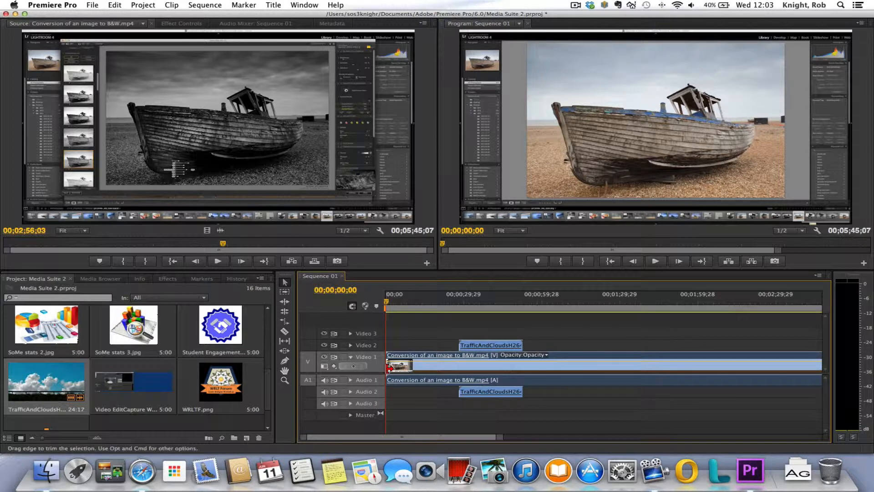
pyautogui.click(495, 347)
pyautogui.moveTo(495, 347); pyautogui.dragTo(515, 348)
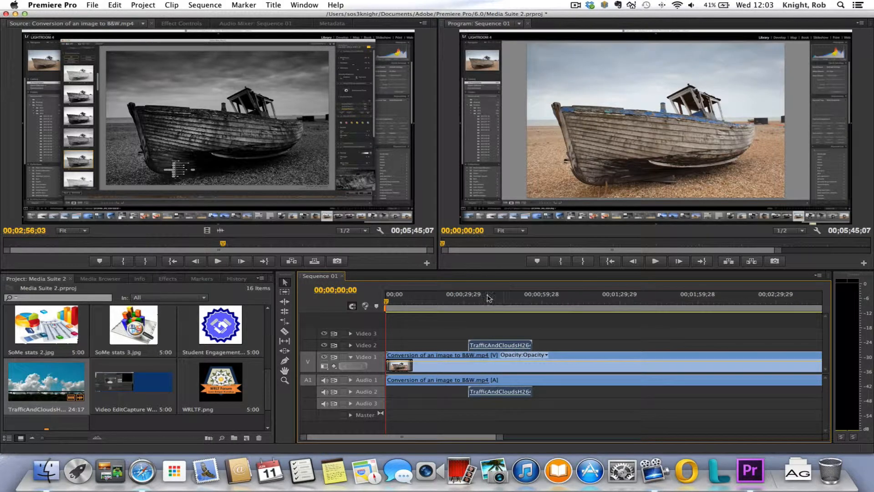
# Play the sequence from just before the clouds clip to check the overlay, and return the playhead to the start.
pyautogui.moveTo(386, 308); pyautogui.dragTo(447, 309)
pyautogui.click(656, 266)
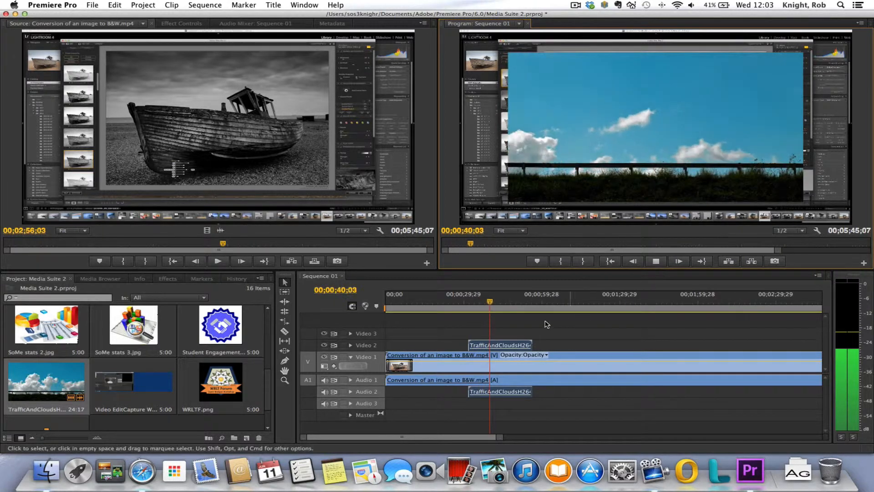
pyautogui.click(655, 261)
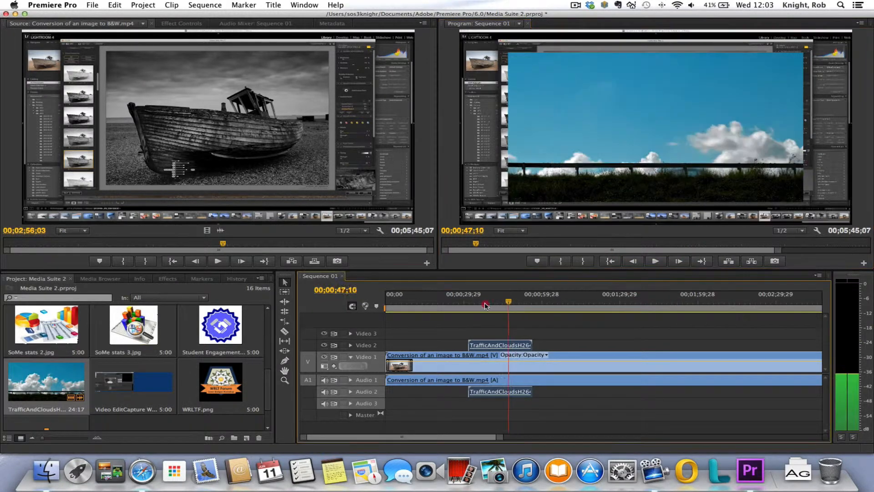
pyautogui.moveTo(511, 303); pyautogui.dragTo(385, 304)
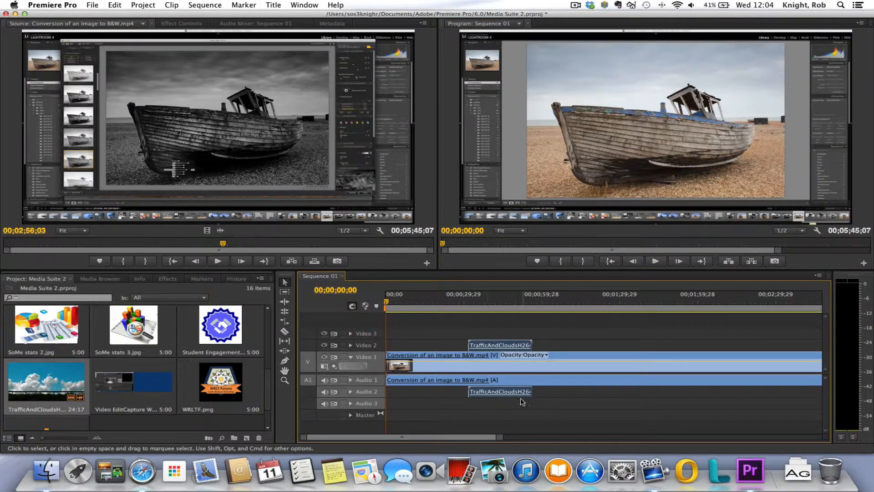
# Unlink the clouds clip's audio from its video and delete that audio from Audio 2.
pyautogui.click(502, 394)
pyautogui.doubleClick(502, 395)
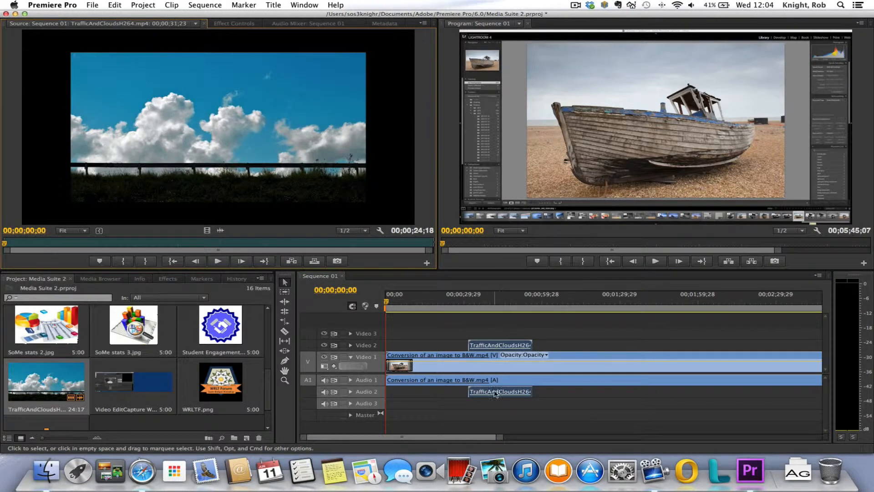
pyautogui.rightClick(496, 394)
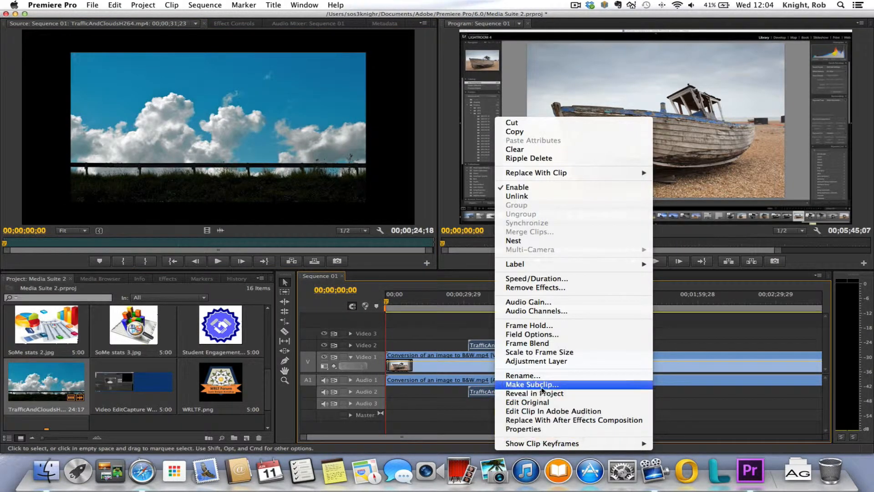
pyautogui.click(530, 199)
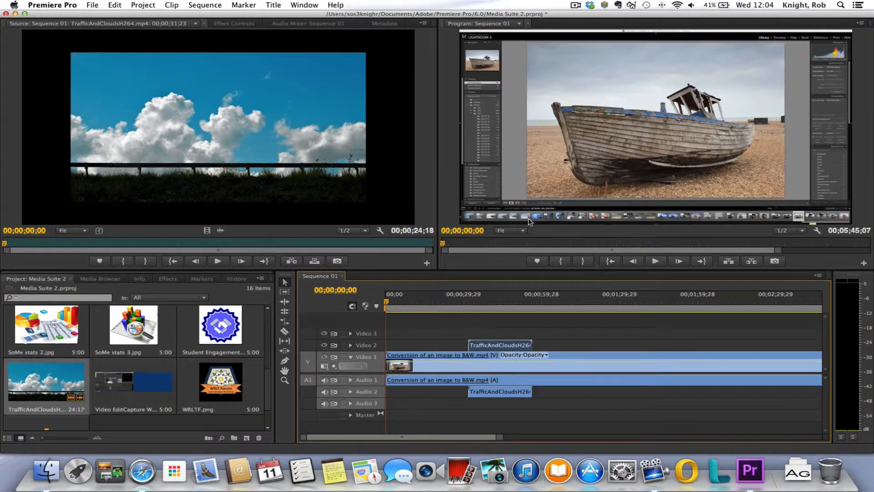
pyautogui.click(513, 395)
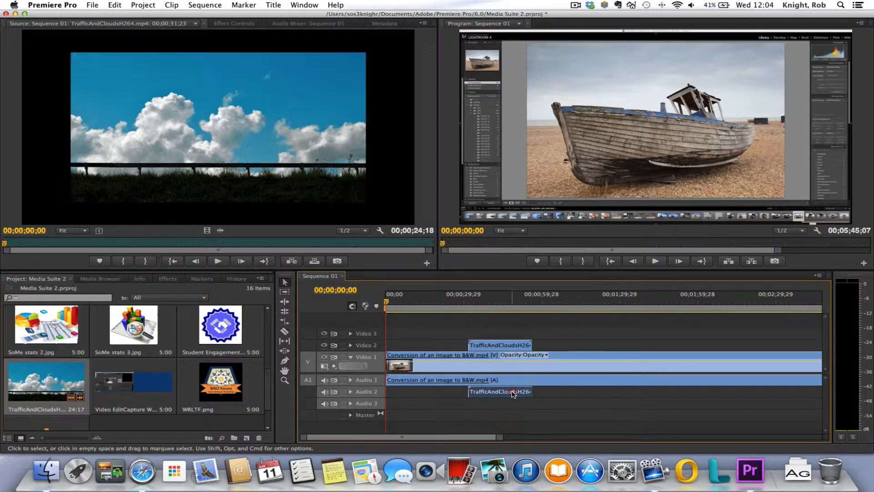
pyautogui.rightClick(513, 395)
pyautogui.click(536, 167)
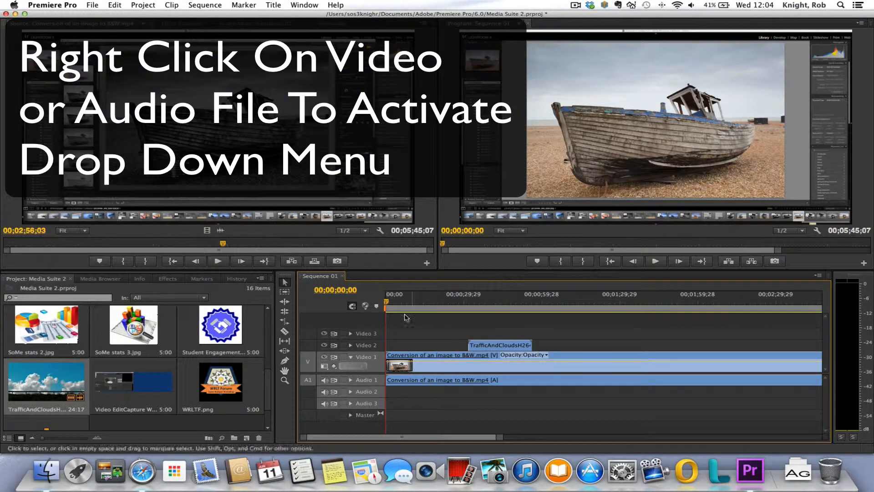
# Raise the system volume and play the sequence from about 00;00;27;06 into the clouds clip to check its sound.
pyautogui.moveTo(386, 309); pyautogui.dragTo(456, 308)
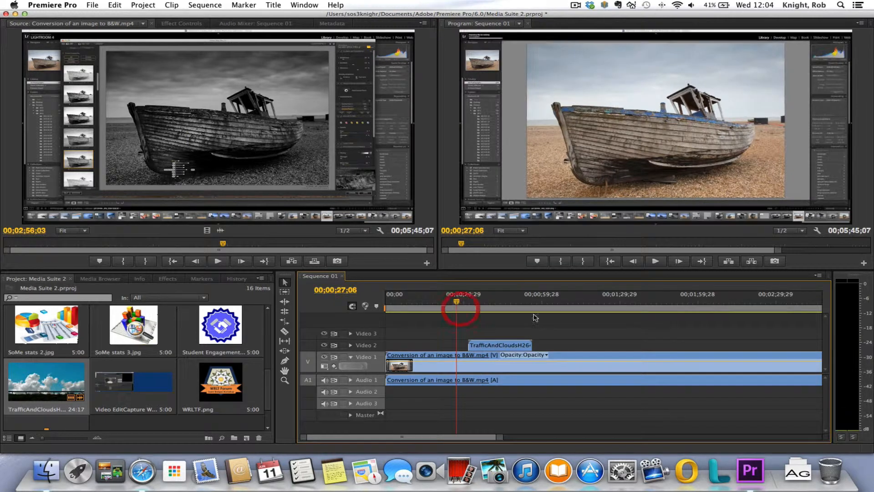
pyautogui.click(692, 5)
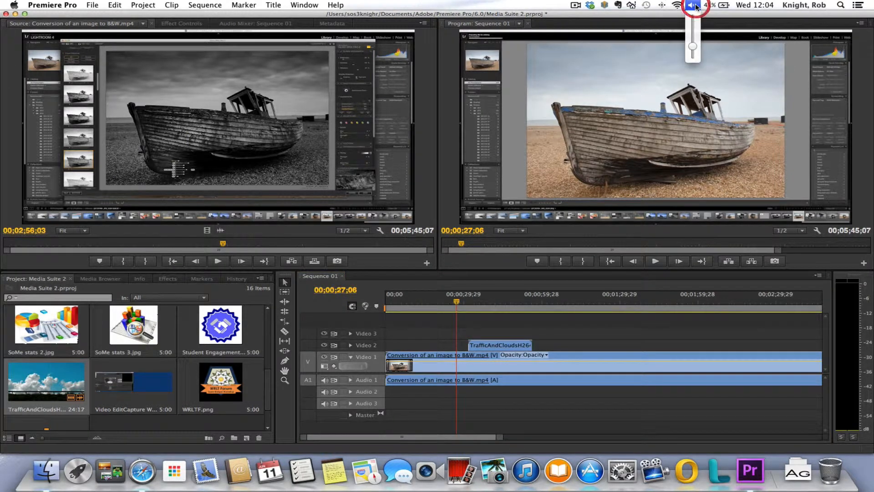
pyautogui.click(693, 27)
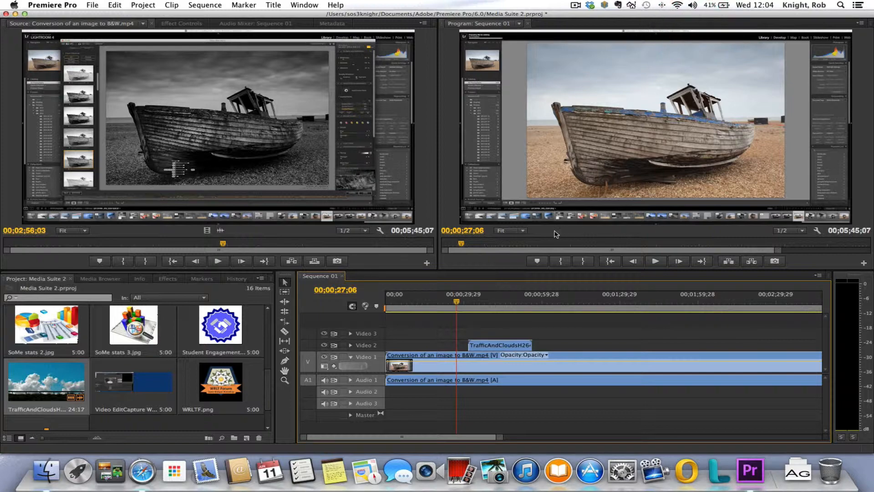
pyautogui.click(661, 264)
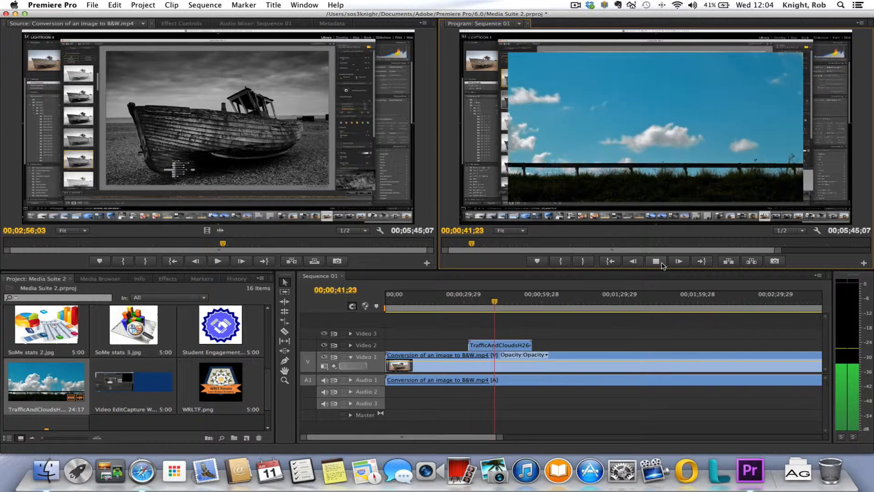
pyautogui.click(658, 263)
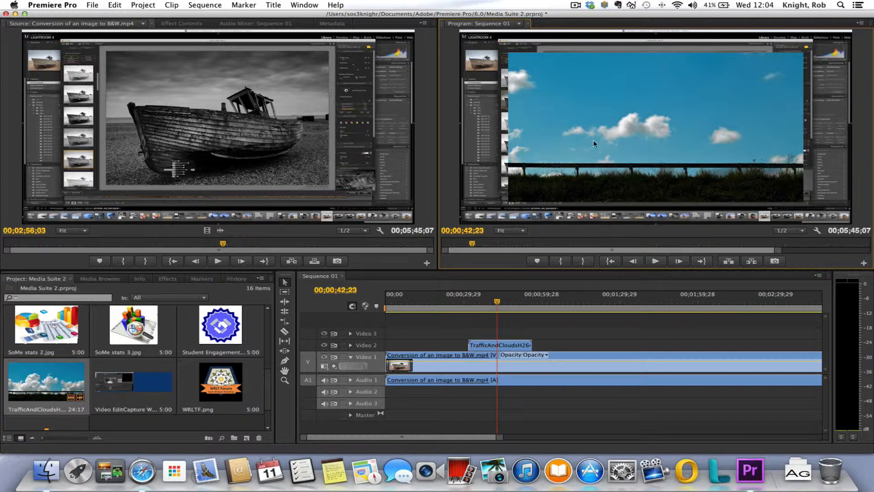
# Open the TrafficAndClouds clip from Video 2 in the Source monitor and activate its transform handles in the program frame.
pyautogui.click(523, 347)
pyautogui.click(672, 104)
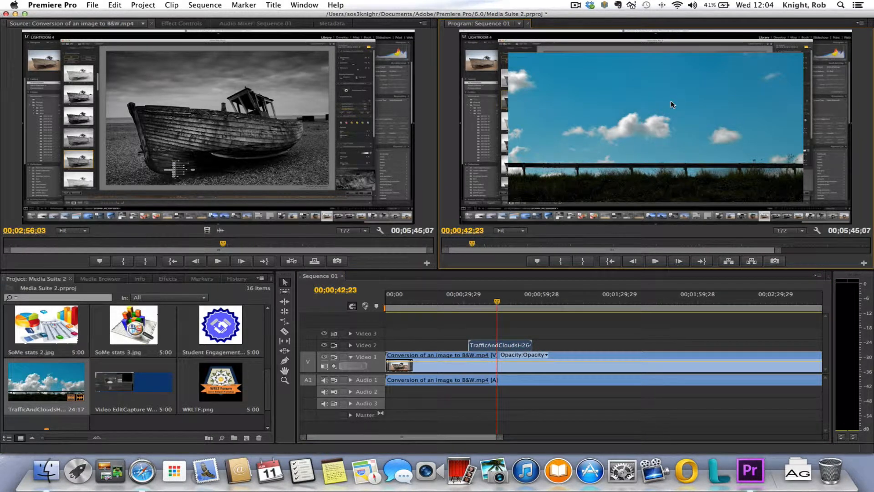
pyautogui.click(502, 347)
pyautogui.doubleClick(502, 348)
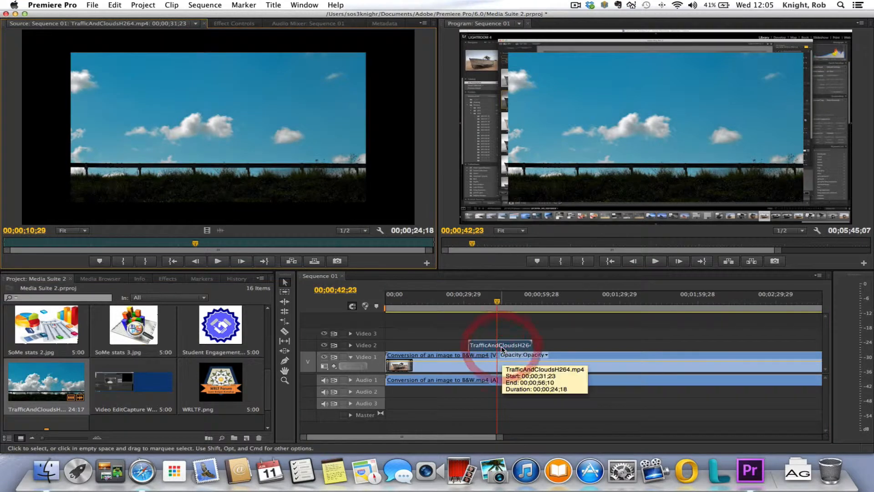
pyautogui.click(605, 163)
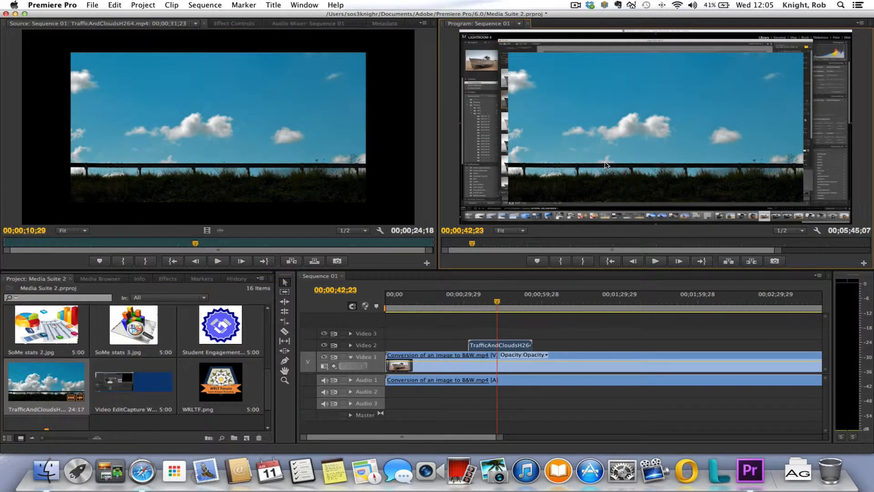
pyautogui.click(527, 233)
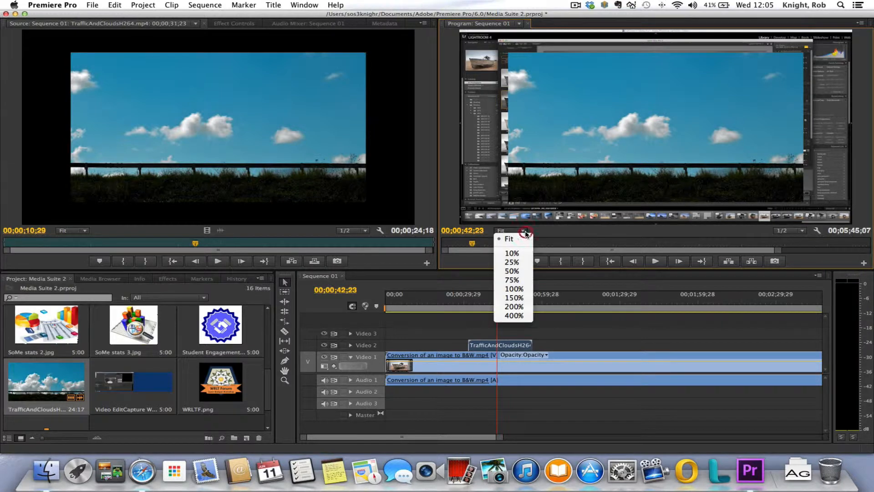
pyautogui.click(586, 145)
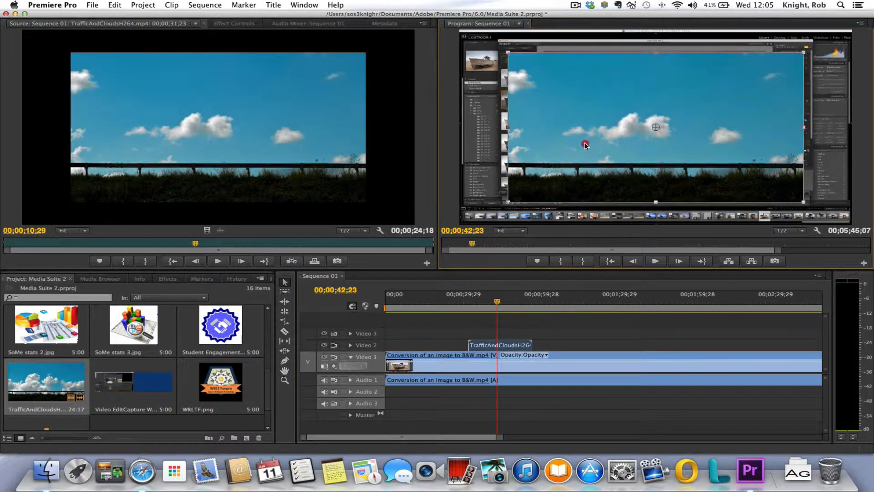
pyautogui.click(583, 145)
# Shrink the clouds overlay to about half the frame width and place it in the upper-right corner of the frame.
pyautogui.moveTo(509, 201); pyautogui.dragTo(540, 172)
pyautogui.moveTo(615, 122); pyautogui.dragTo(708, 86)
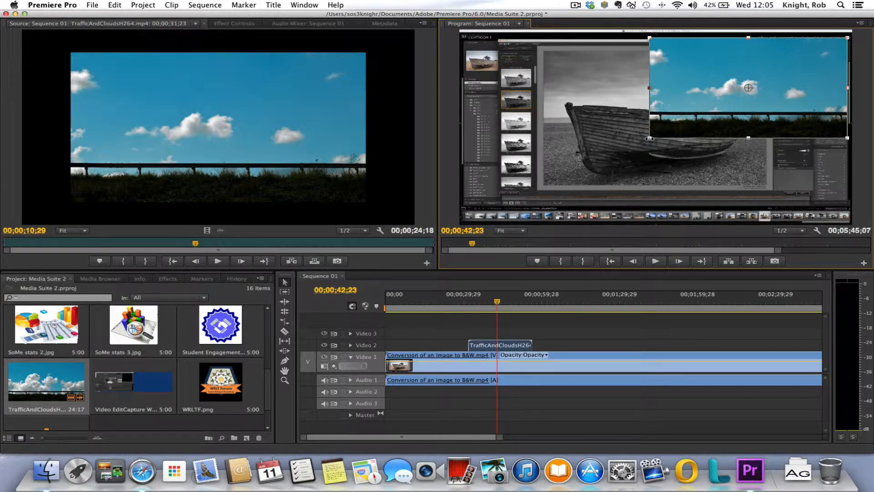
pyautogui.moveTo(717, 99)
pyautogui.mouseDown()
pyautogui.moveTo(687, 95)
pyautogui.moveTo(721, 93)
pyautogui.mouseUp()
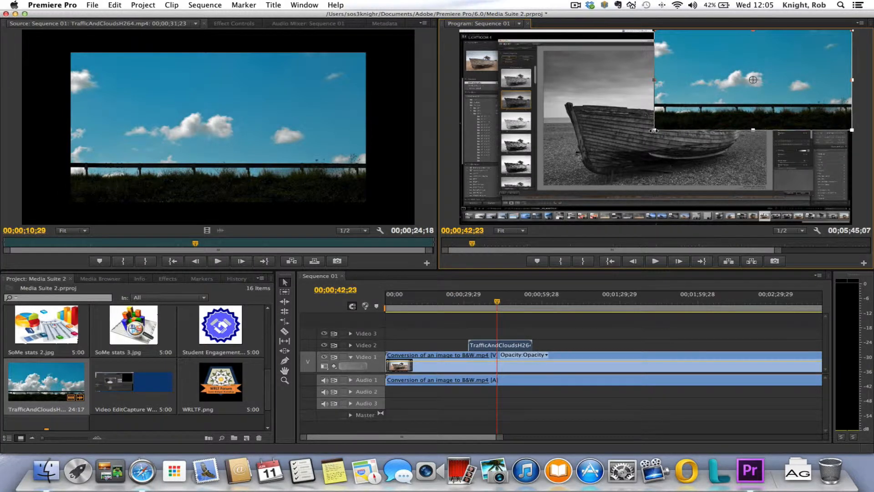
# Enlarge the clouds overlay and reposition it until it covers the whole program frame.
pyautogui.moveTo(653, 131); pyautogui.dragTo(531, 184)
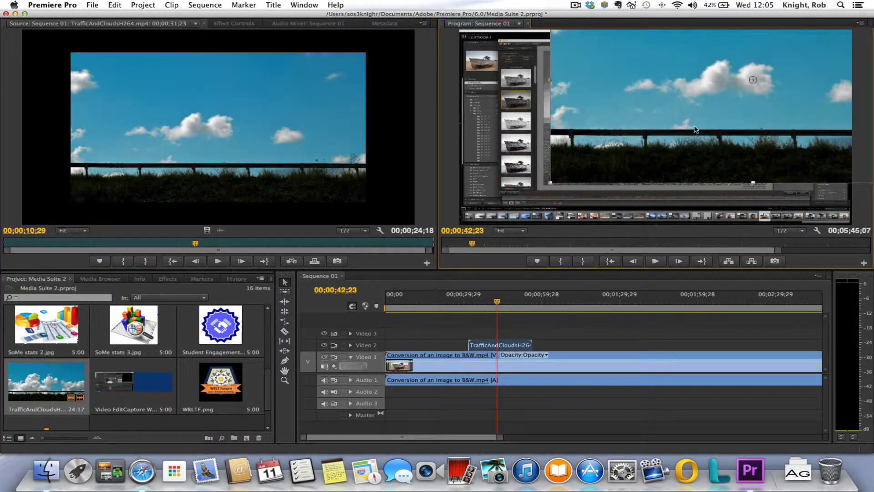
pyautogui.moveTo(694, 129); pyautogui.dragTo(628, 151)
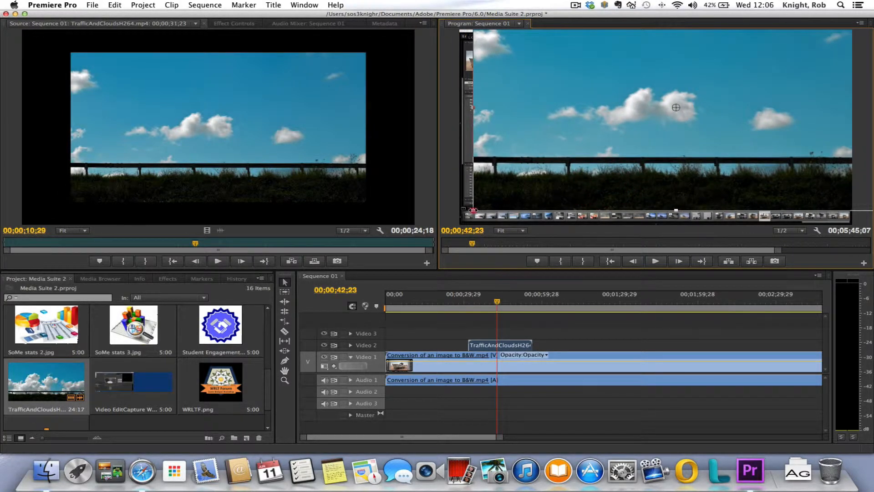
pyautogui.moveTo(473, 210); pyautogui.dragTo(504, 190)
pyautogui.moveTo(660, 145); pyautogui.dragTo(636, 160)
pyautogui.moveTo(498, 203); pyautogui.dragTo(465, 221)
pyautogui.moveTo(602, 158); pyautogui.dragTo(596, 166)
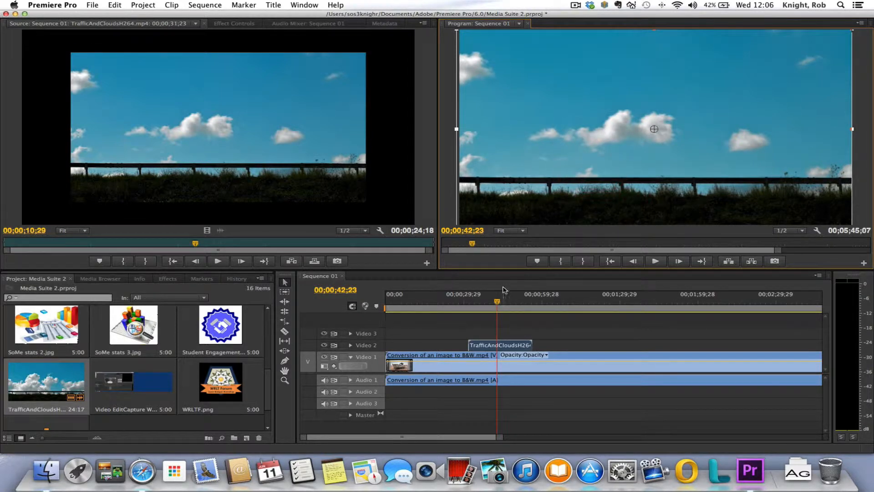
# Play the sequence from about 00;00;28;06 into the full-frame clouds clip, and return the playhead to about 00;00;26;28.
pyautogui.moveTo(498, 304); pyautogui.dragTo(458, 302)
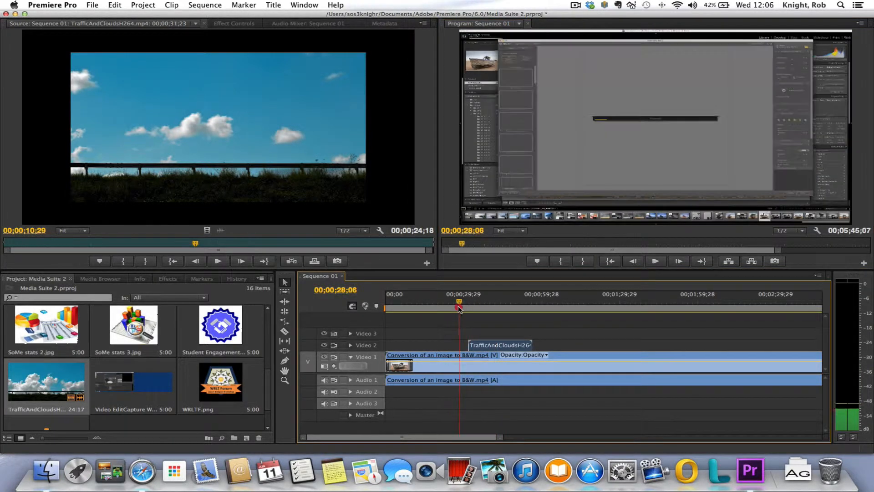
pyautogui.click(661, 264)
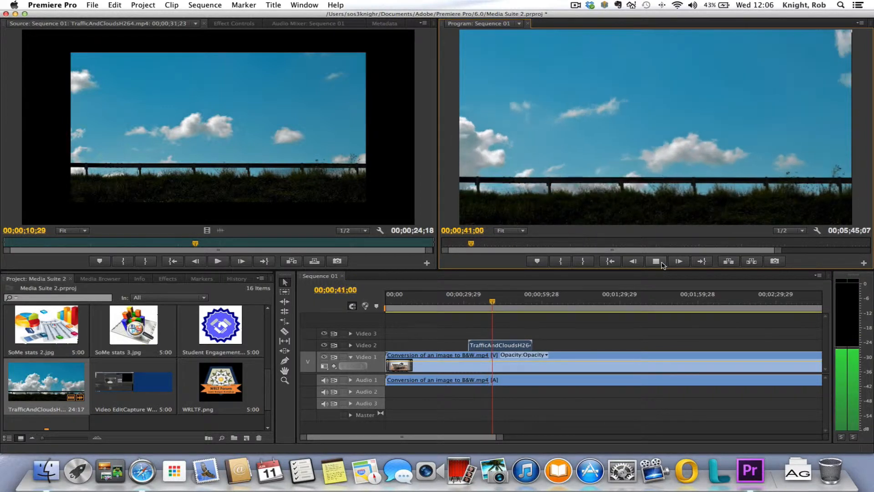
pyautogui.click(657, 262)
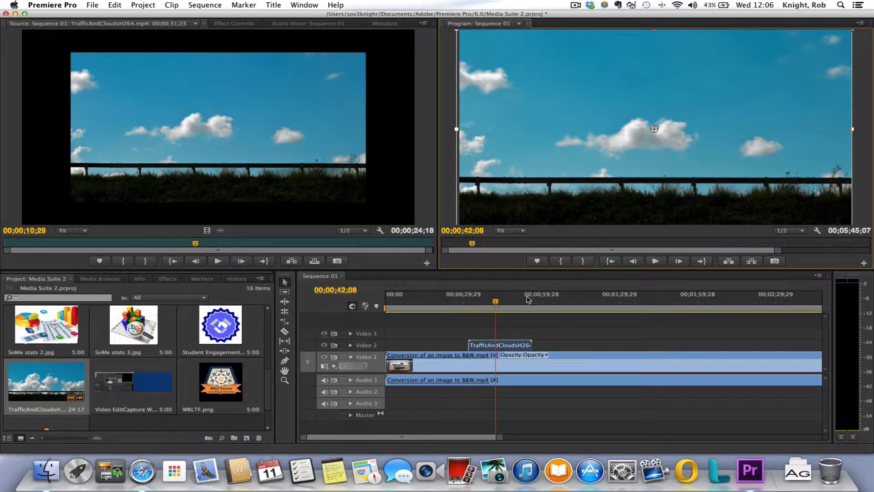
pyautogui.moveTo(495, 304); pyautogui.dragTo(458, 315)
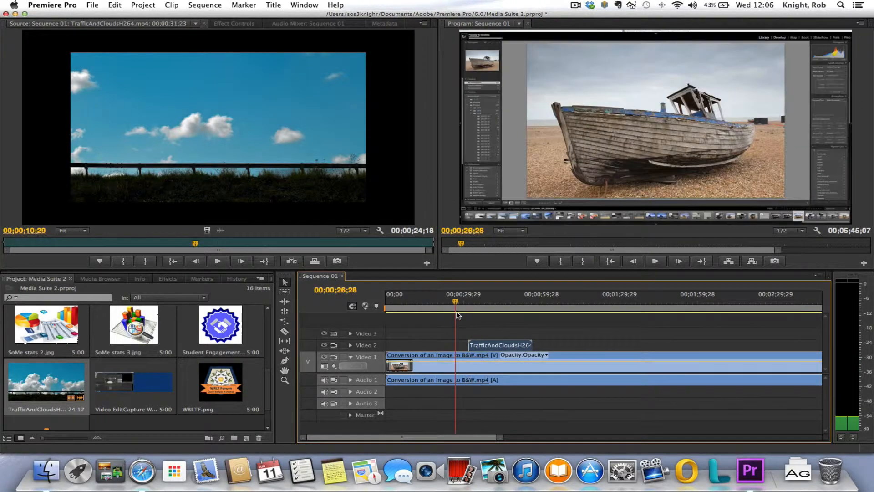
# Browse the available video transitions in the Dissolve, Slide, 3D Motion and Iris groups.
pyautogui.doubleClick(503, 347)
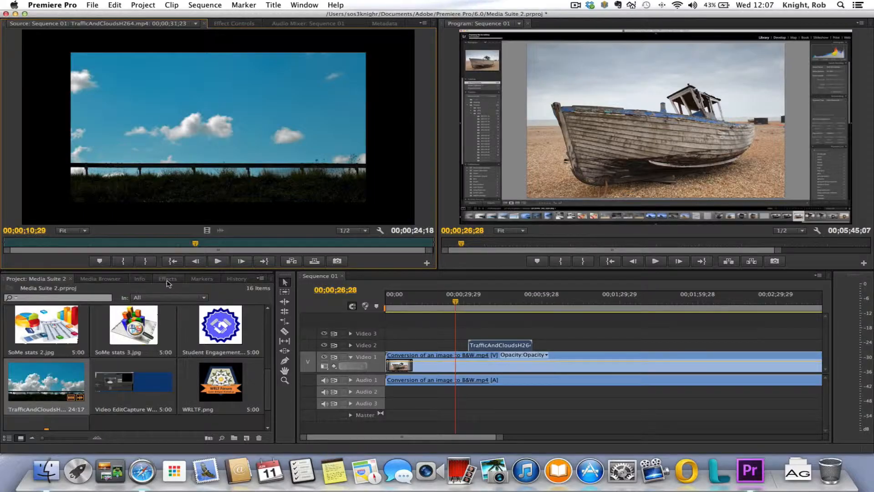
pyautogui.click(167, 279)
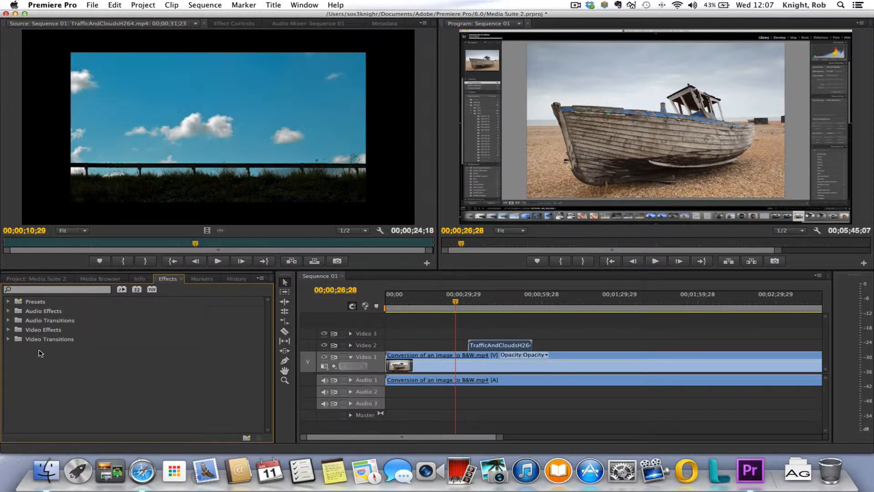
pyautogui.click(7, 339)
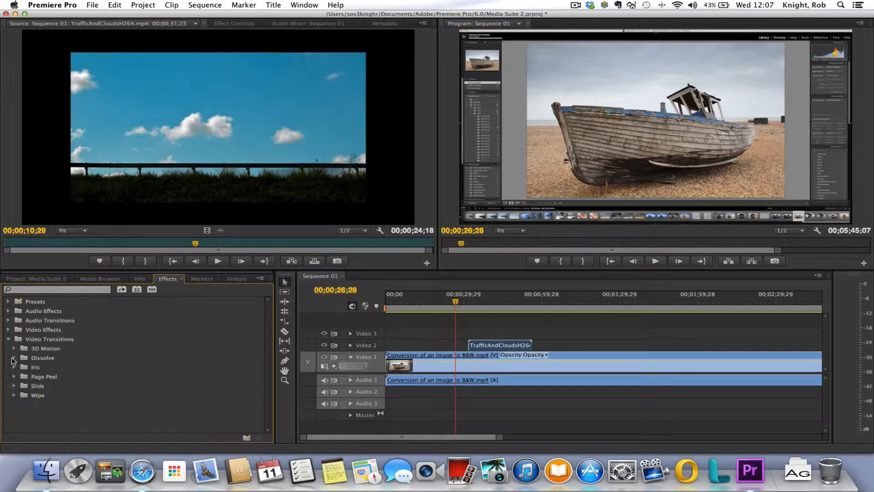
pyautogui.click(13, 357)
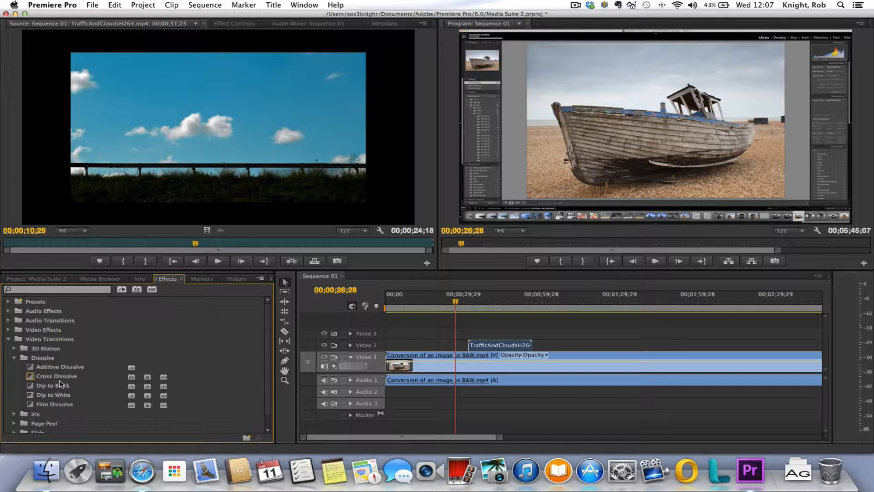
pyautogui.click(14, 357)
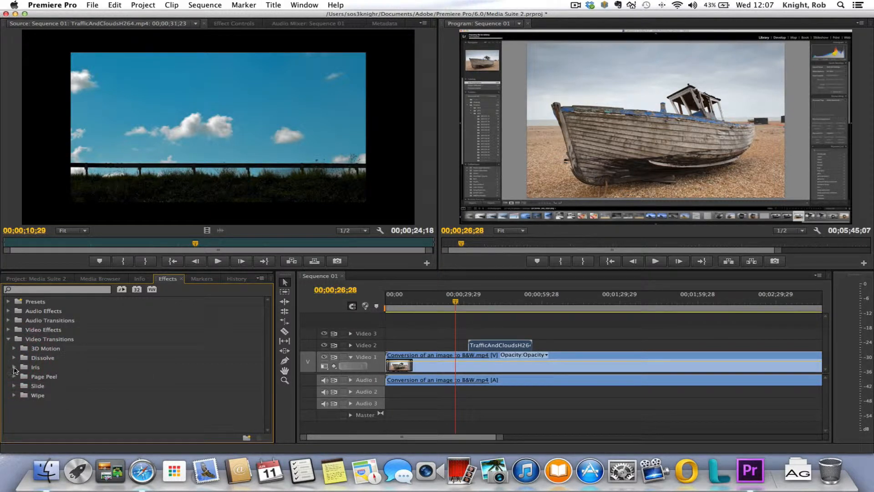
pyautogui.click(14, 386)
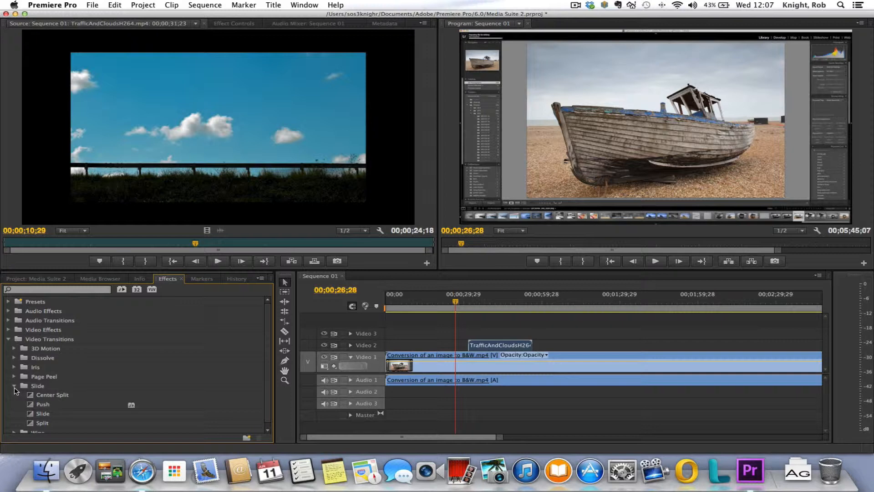
pyautogui.click(14, 386)
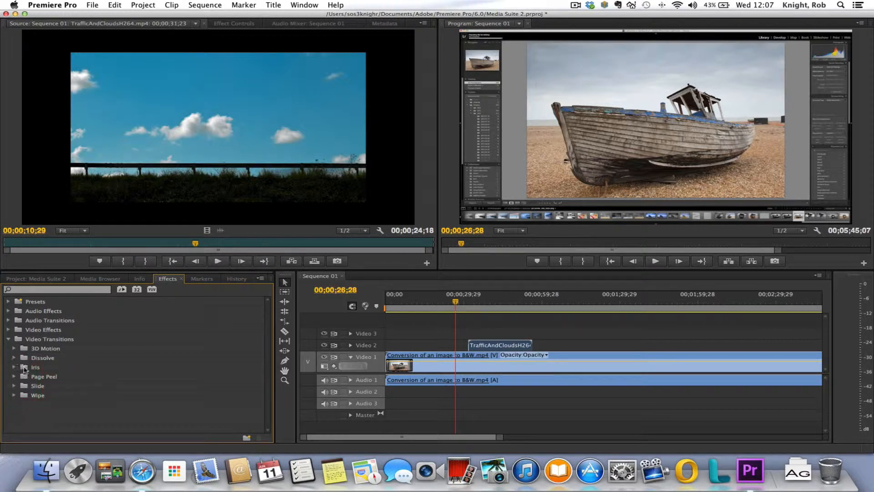
pyautogui.click(14, 349)
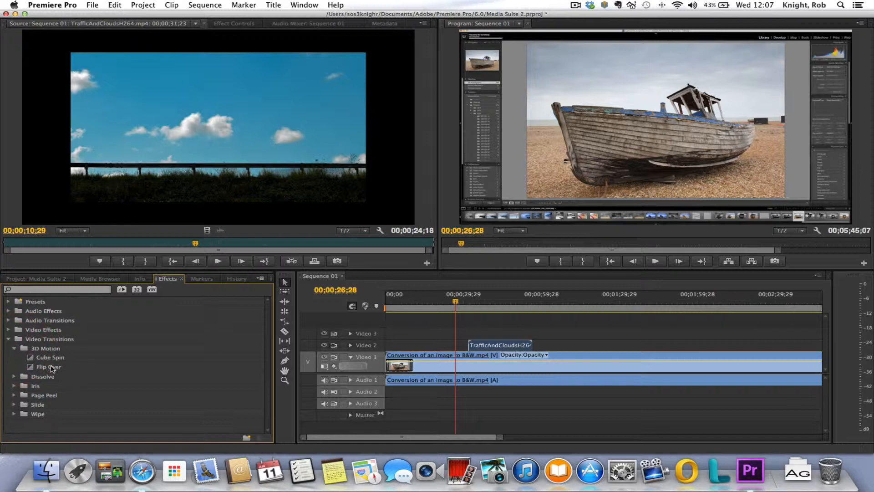
pyautogui.click(15, 350)
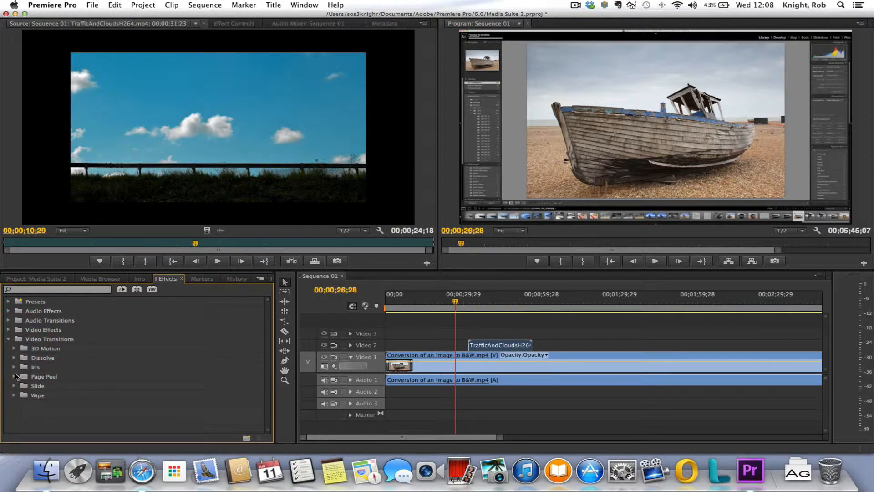
pyautogui.click(14, 368)
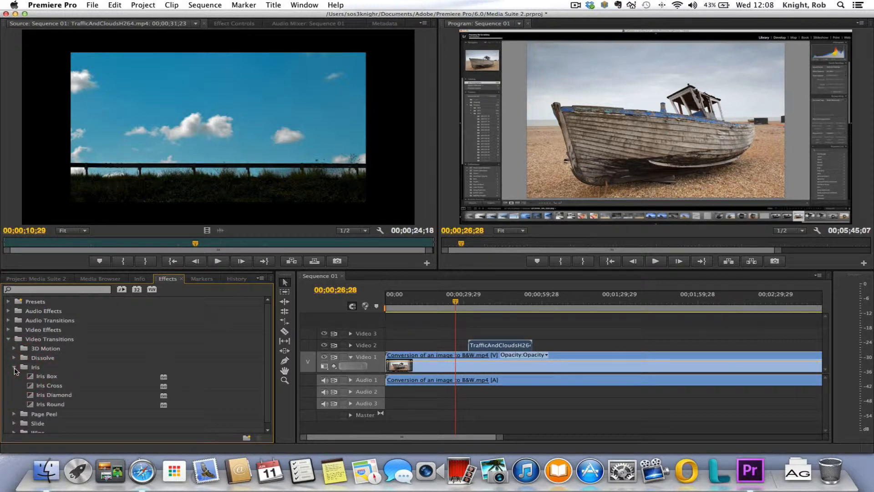
pyautogui.click(14, 367)
# Apply the Cross Dissolve transition to the start of the clouds clip on Video 2.
pyautogui.click(14, 357)
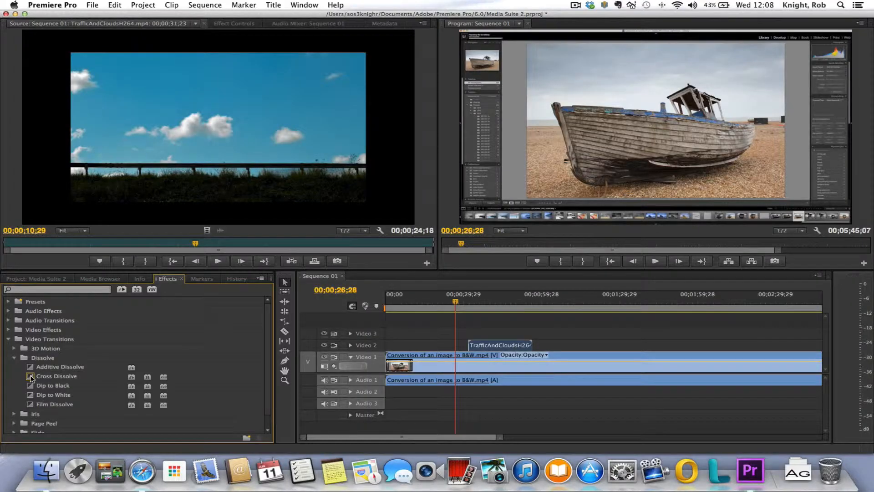
pyautogui.click(30, 377)
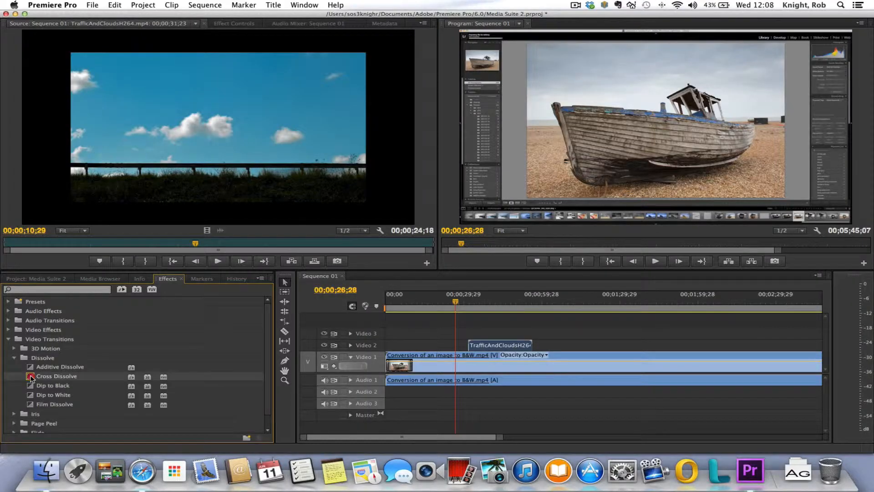
pyautogui.moveTo(31, 378); pyautogui.dragTo(478, 350)
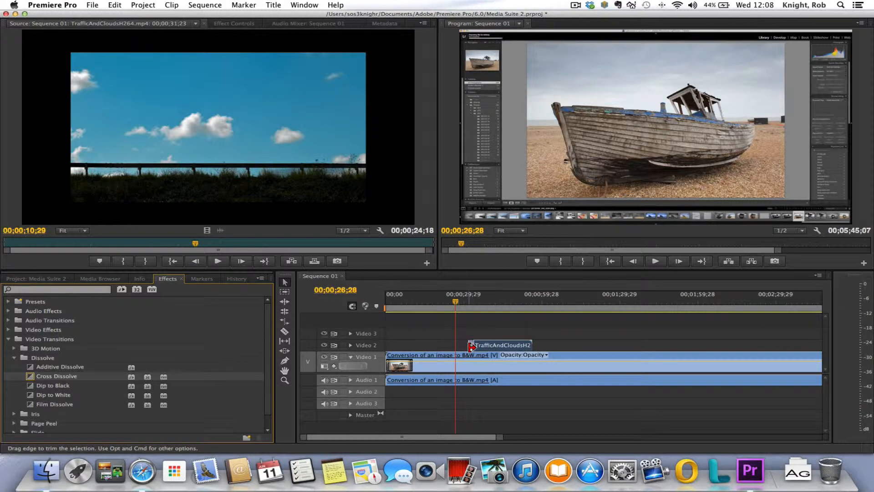
pyautogui.moveTo(468, 346); pyautogui.dragTo(457, 346)
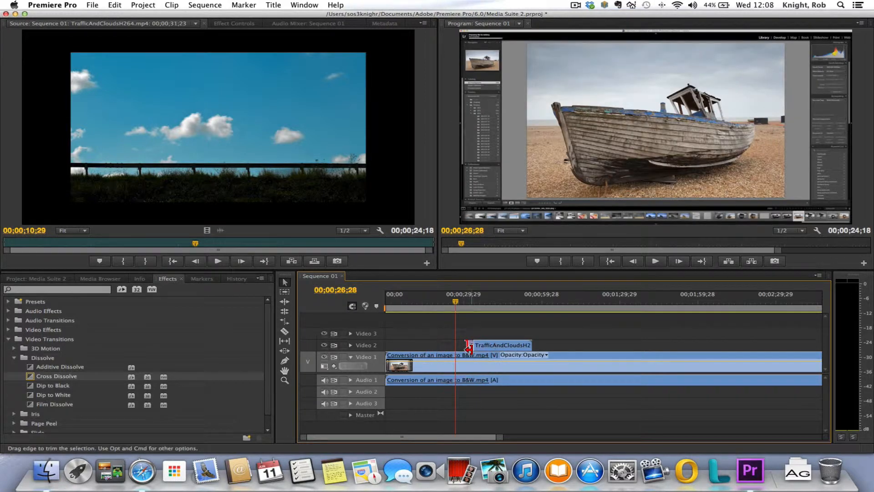
pyautogui.click(482, 348)
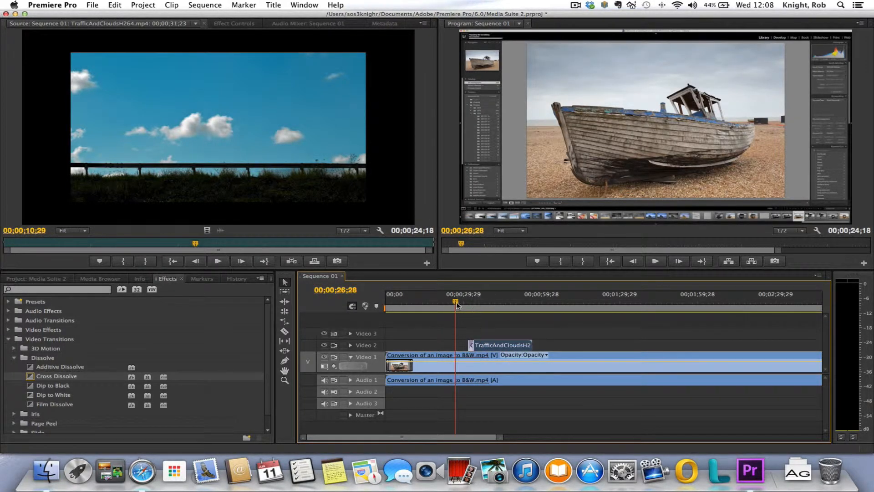
# Play the sequence from about 00;00;29;06 through the start of the clouds clip to check the dissolve.
pyautogui.moveTo(458, 304); pyautogui.dragTo(462, 304)
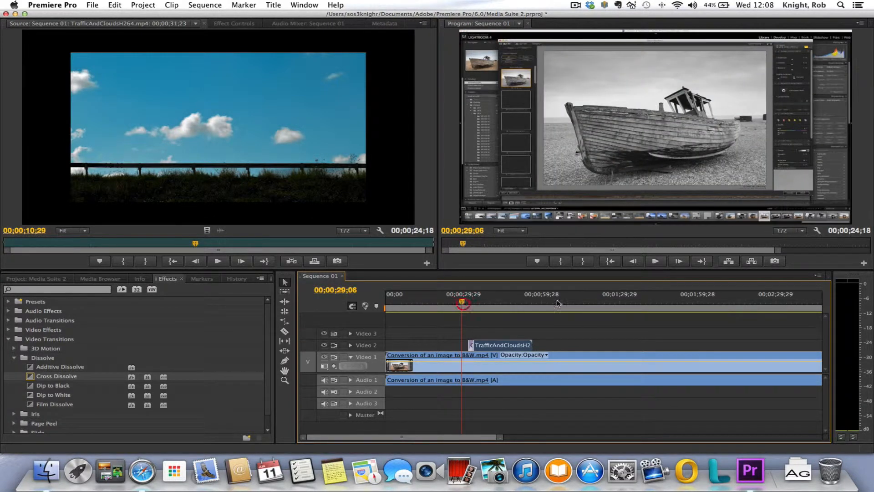
pyautogui.click(658, 263)
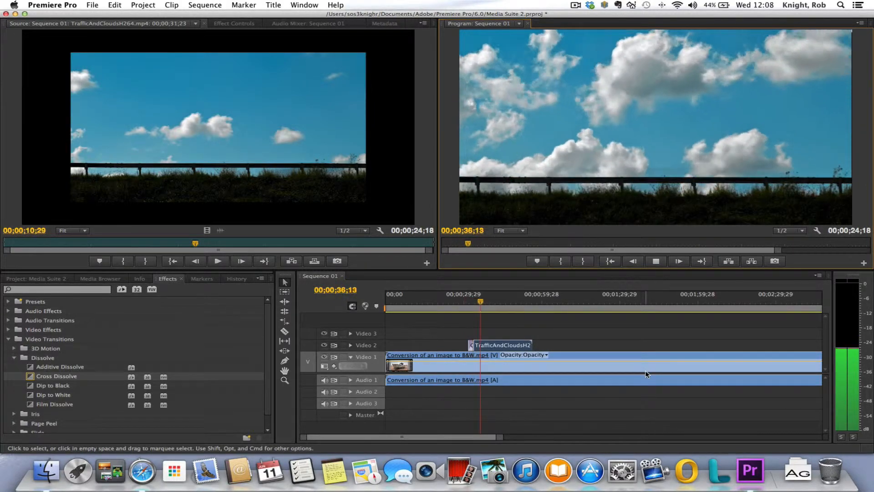
pyautogui.click(655, 261)
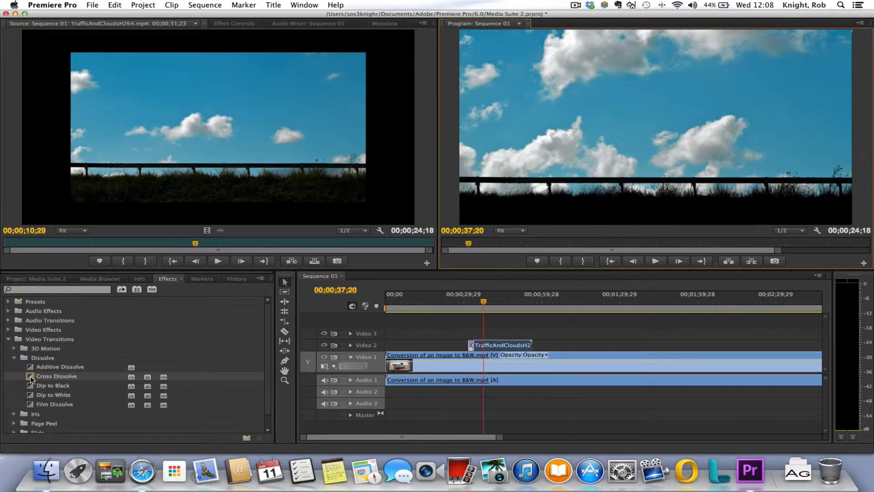
# Apply Cross Dissolve to the end of the clouds clip and move the playhead back to just before the clip starts.
pyautogui.click(30, 377)
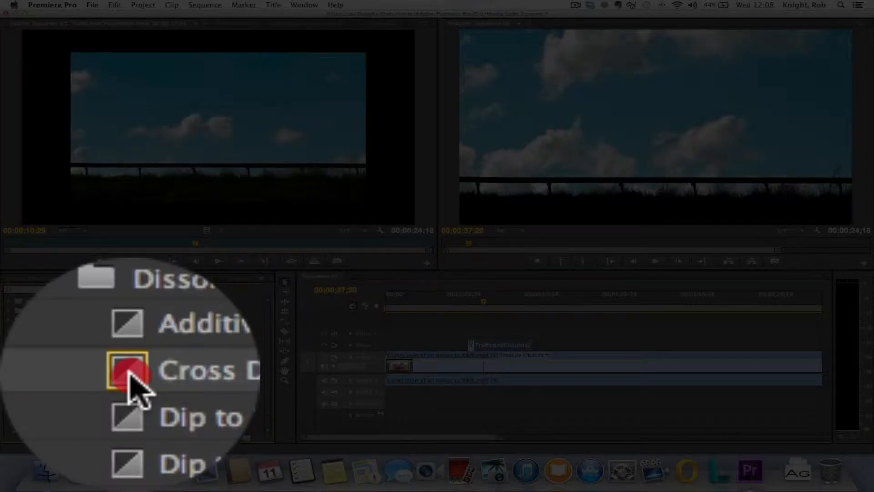
pyautogui.moveTo(30, 376); pyautogui.dragTo(527, 351)
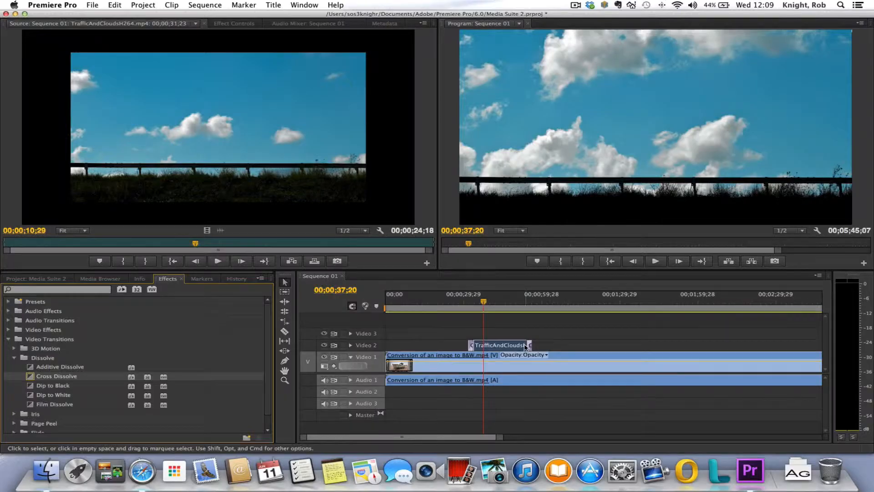
pyautogui.moveTo(483, 301); pyautogui.dragTo(465, 304)
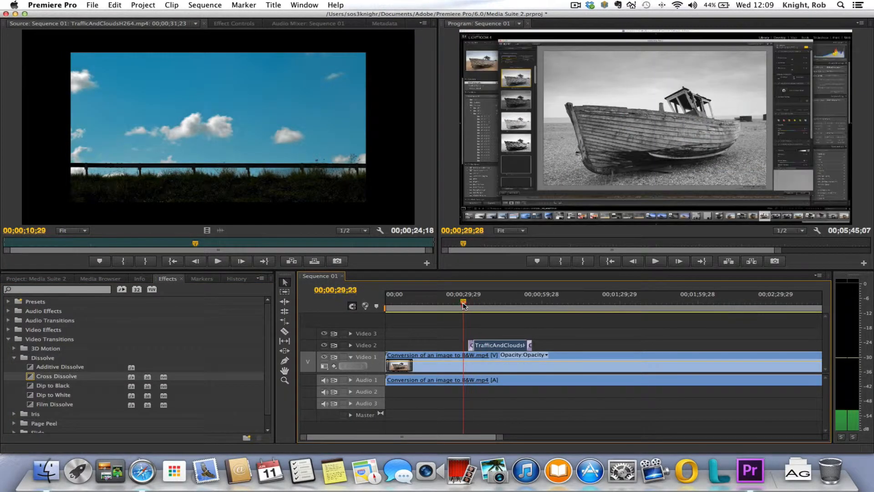
# Play the sequence from just before the clouds clip until past its end to check both dissolves.
pyautogui.click(655, 260)
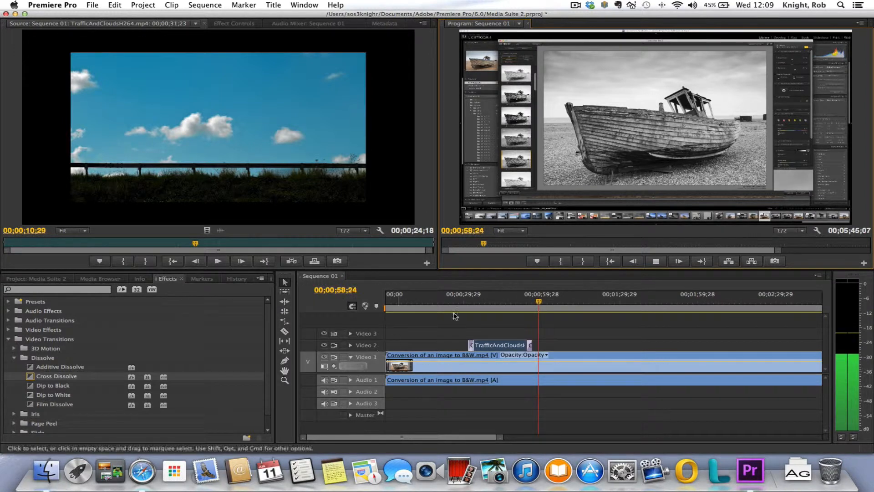
pyautogui.press('space')
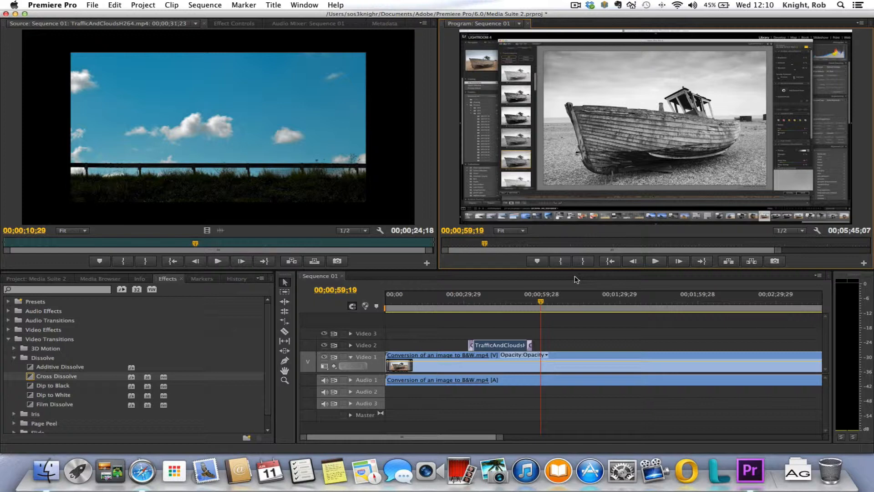
# Find FroggerHighway.mp4 among the project items and open it in the Source monitor.
pyautogui.click(400, 278)
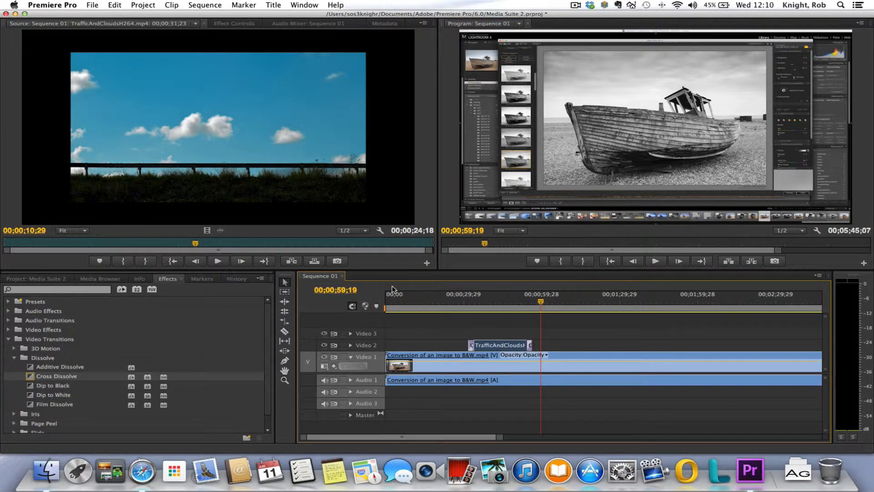
pyautogui.press('-')
pyautogui.press('-')
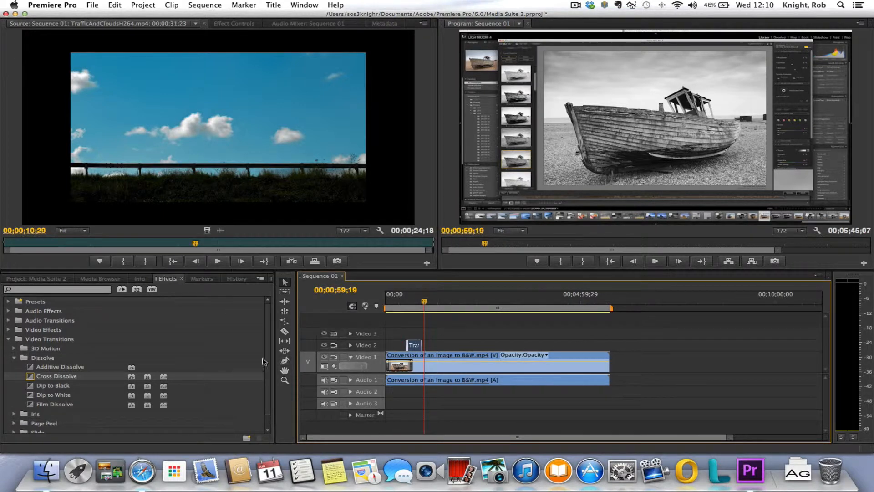
pyautogui.click(39, 282)
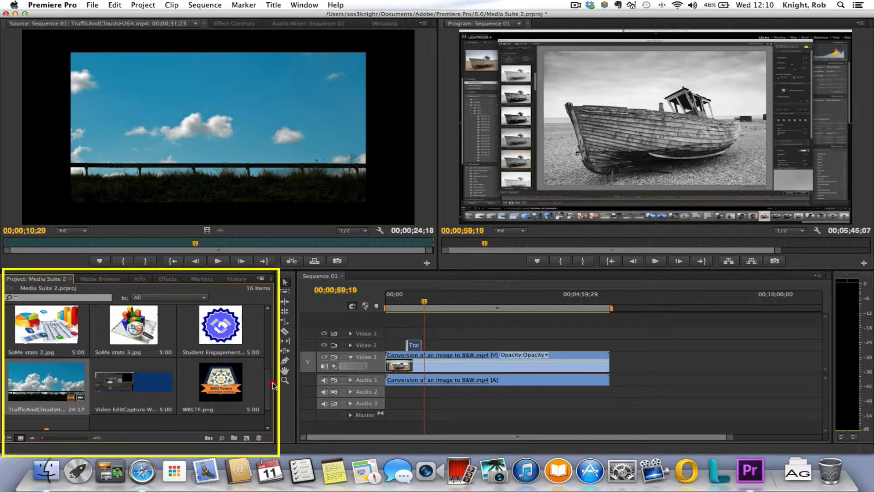
pyautogui.scroll(2, 269, 374)
pyautogui.scroll(1, 269, 374)
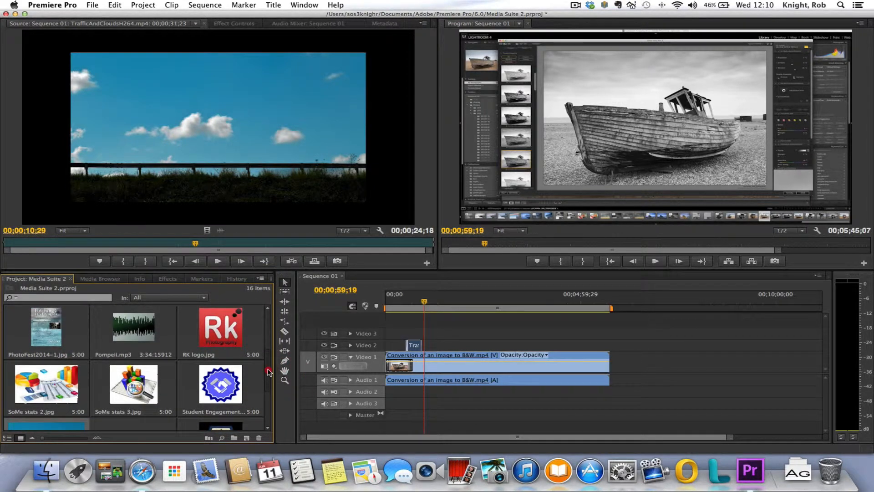
pyautogui.scroll(4, 268, 371)
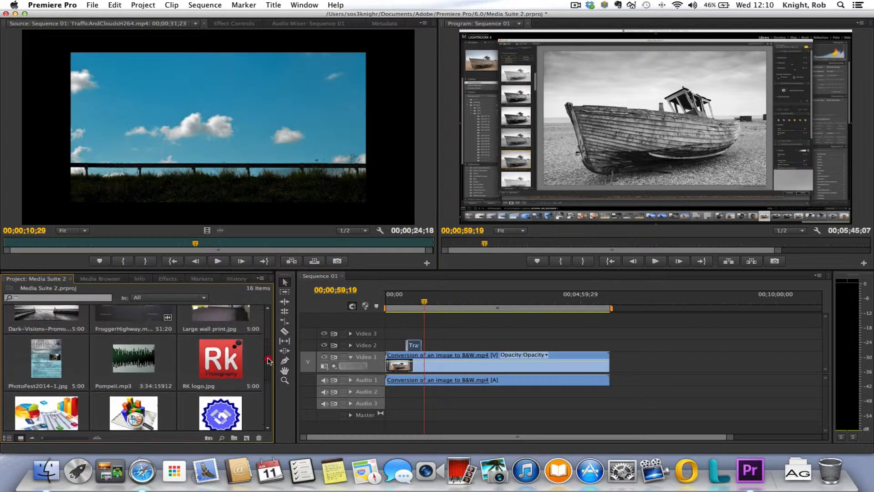
pyautogui.scroll(3, 266, 344)
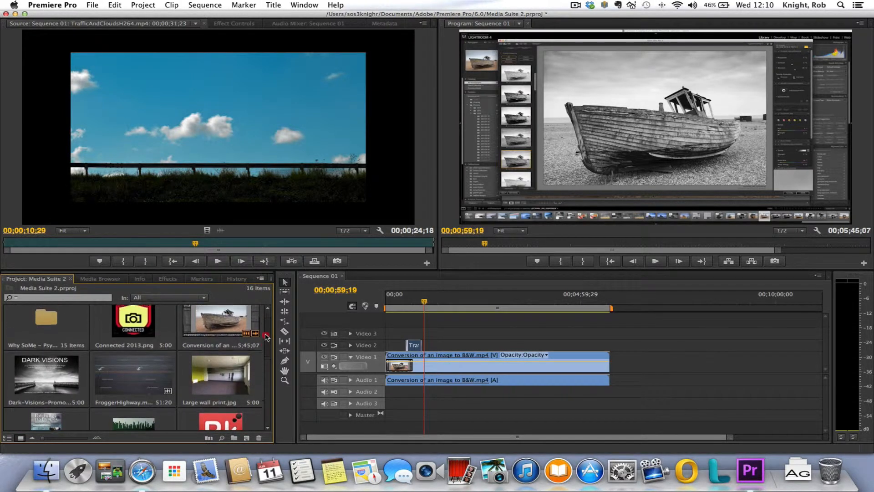
pyautogui.scroll(-4, 264, 348)
pyautogui.scroll(-6, 262, 349)
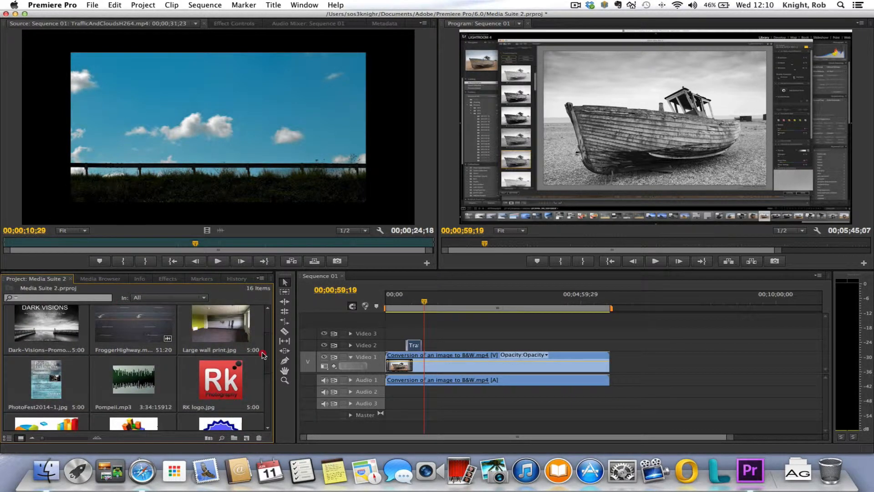
pyautogui.scroll(5, 264, 369)
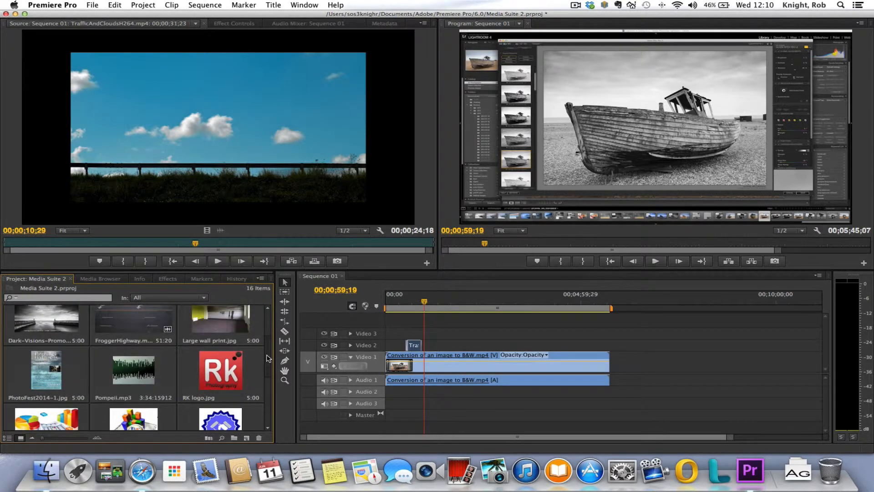
pyautogui.scroll(-1, 268, 342)
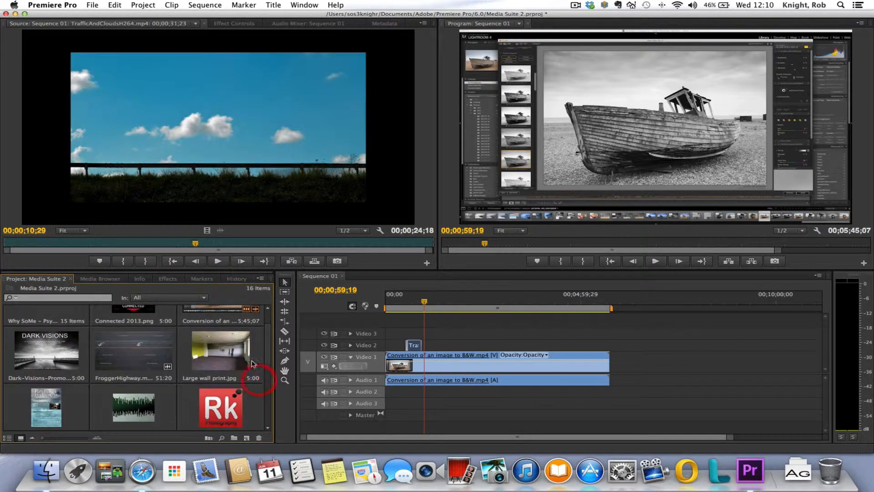
pyautogui.click(142, 352)
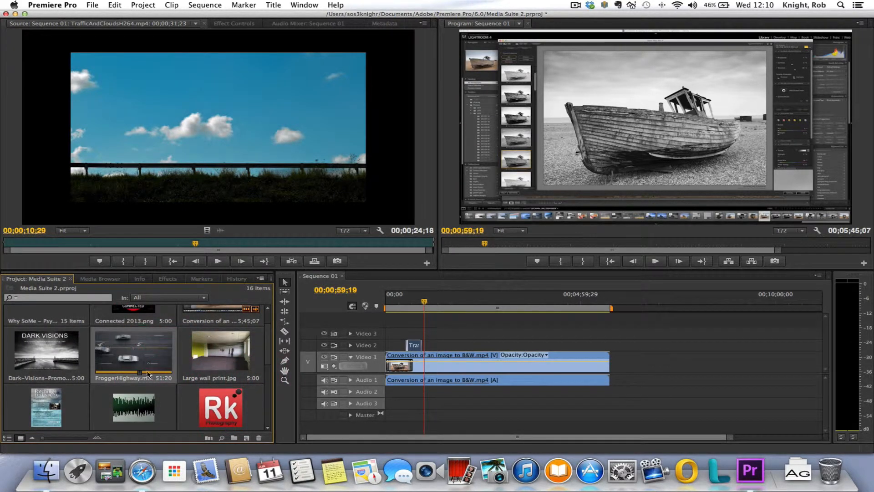
pyautogui.doubleClick(151, 356)
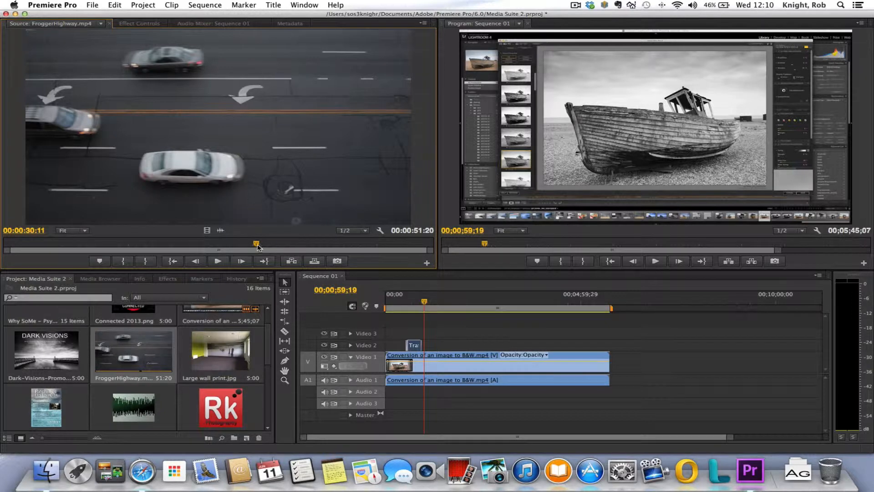
# Mark the highway clip's In point at 00:00:07:05 and its Out point at 00:00:38:04.
pyautogui.moveTo(258, 247); pyautogui.dragTo(65, 248)
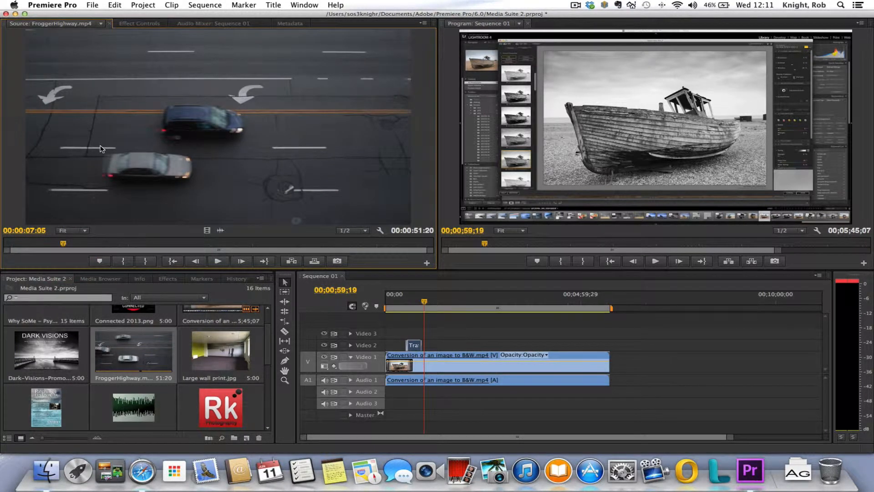
pyautogui.press('i')
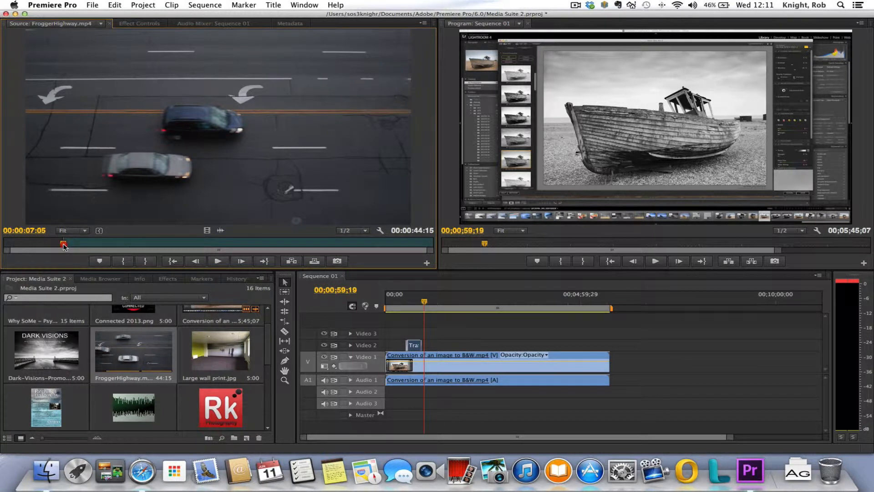
pyautogui.moveTo(64, 246); pyautogui.dragTo(320, 250)
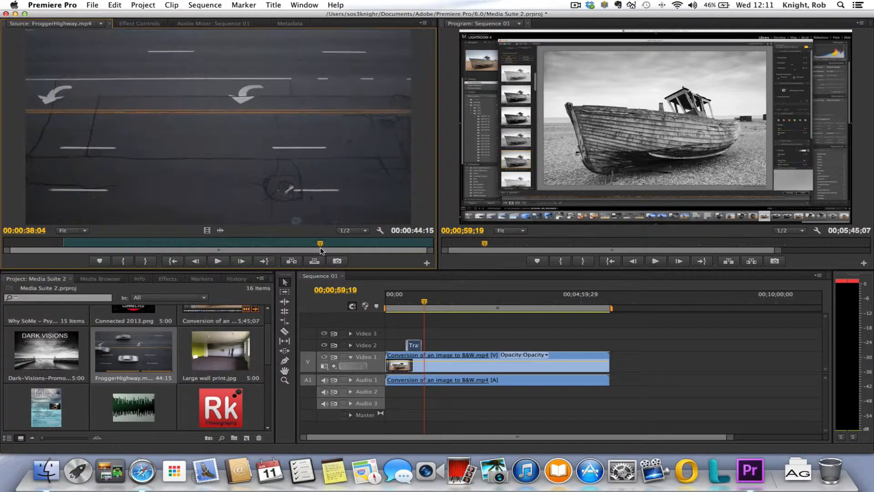
pyautogui.press('o')
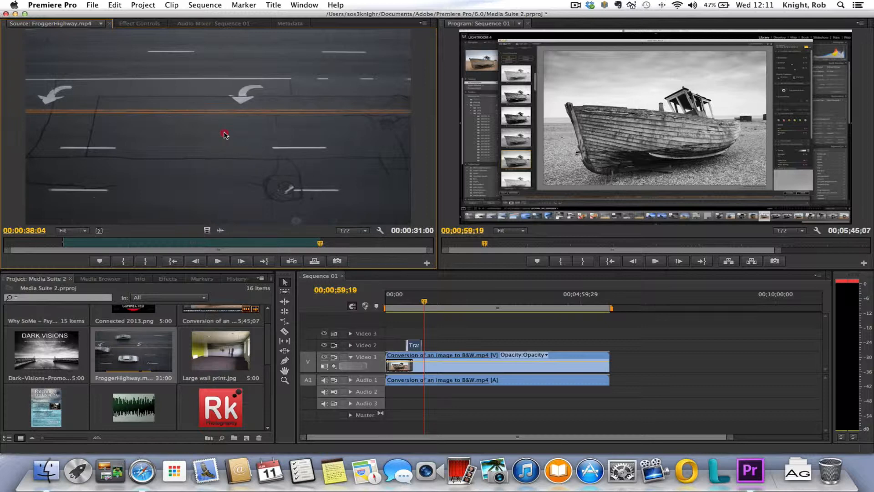
# Add only the video of the marked highway section to Video 1, directly after the end of the boat clip.
pyautogui.moveTo(224, 136); pyautogui.dragTo(615, 358)
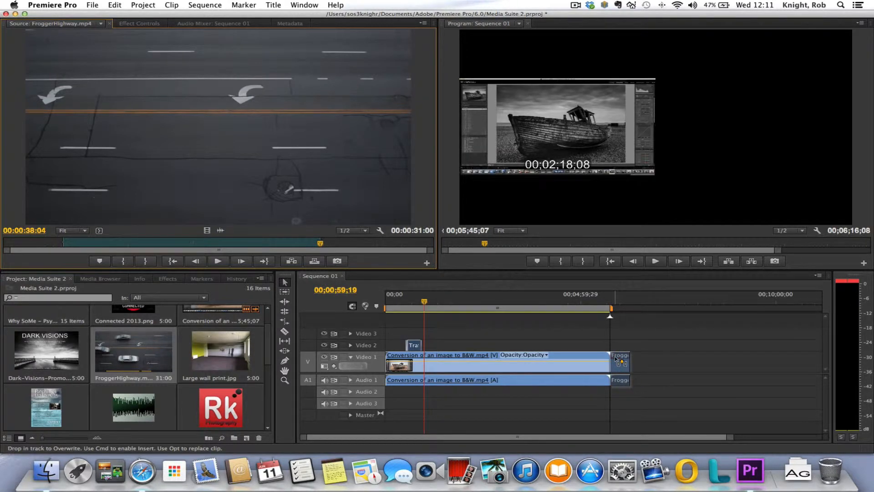
pyautogui.moveTo(618, 360); pyautogui.dragTo(618, 359)
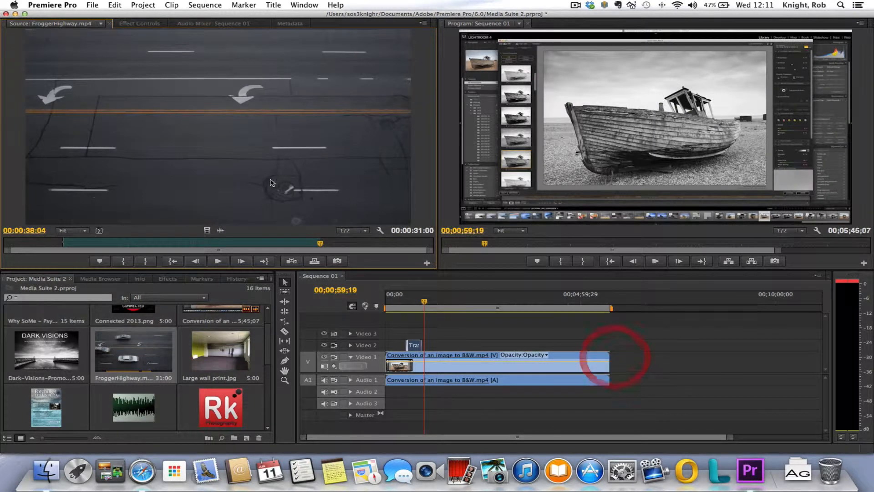
pyautogui.click(208, 232)
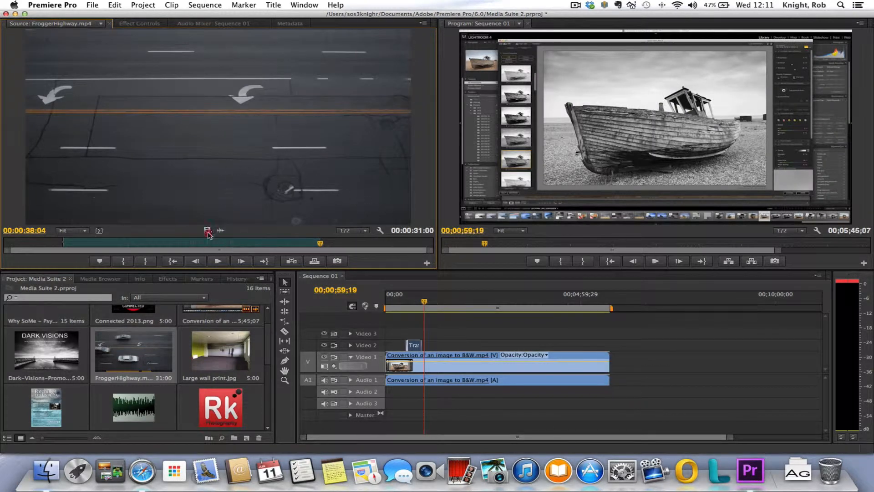
pyautogui.moveTo(208, 233); pyautogui.dragTo(616, 361)
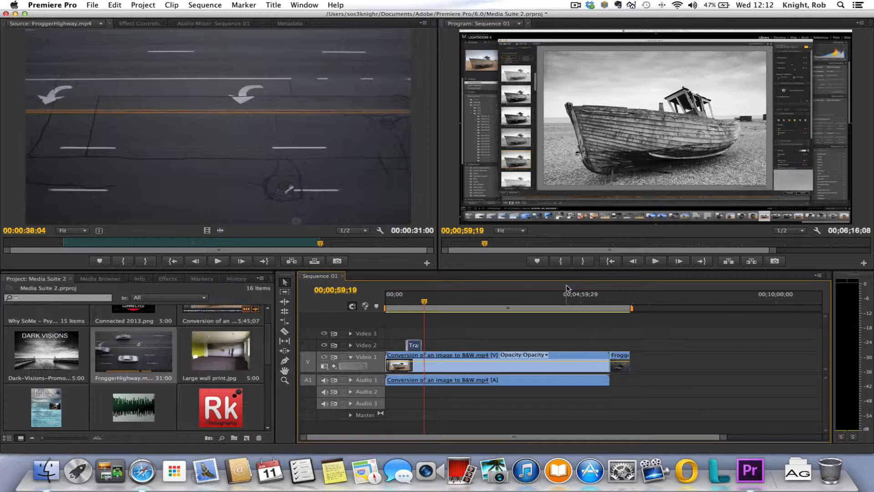
# Play the sequence from just before the cut between the boat and highway clips to check the join.
pyautogui.press('=')
pyautogui.press('=')
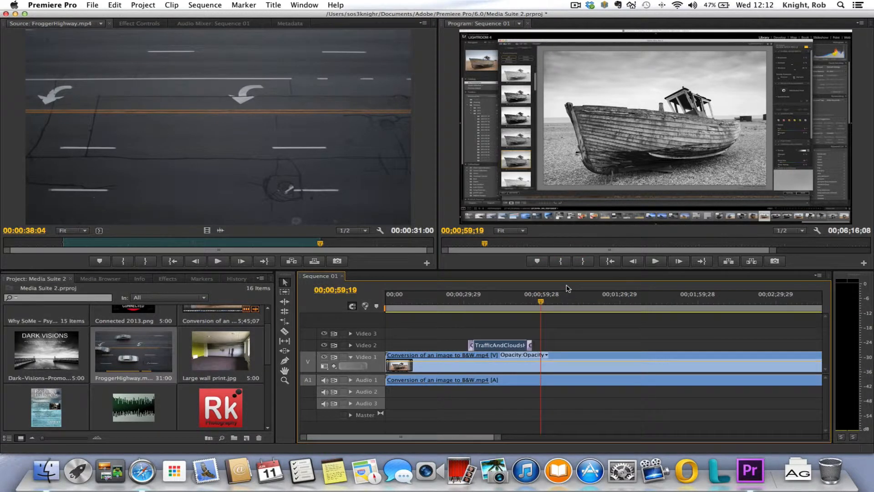
pyautogui.press('=')
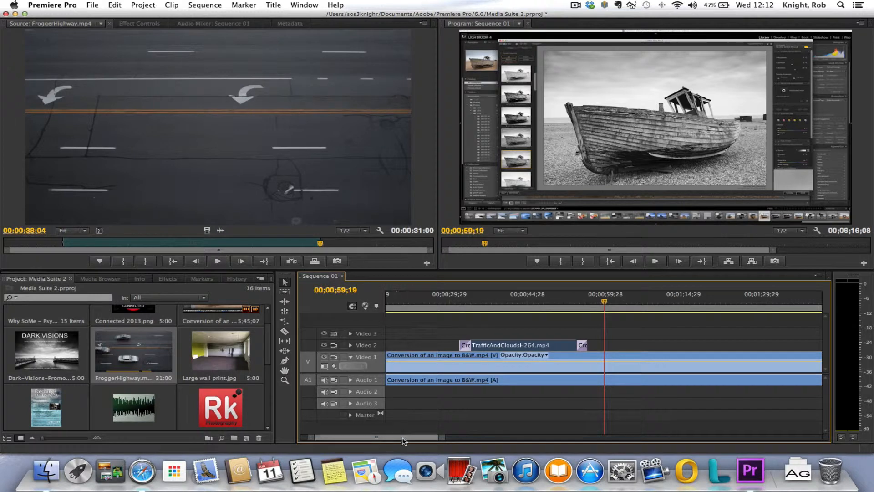
pyautogui.moveTo(404, 436); pyautogui.dragTo(533, 443)
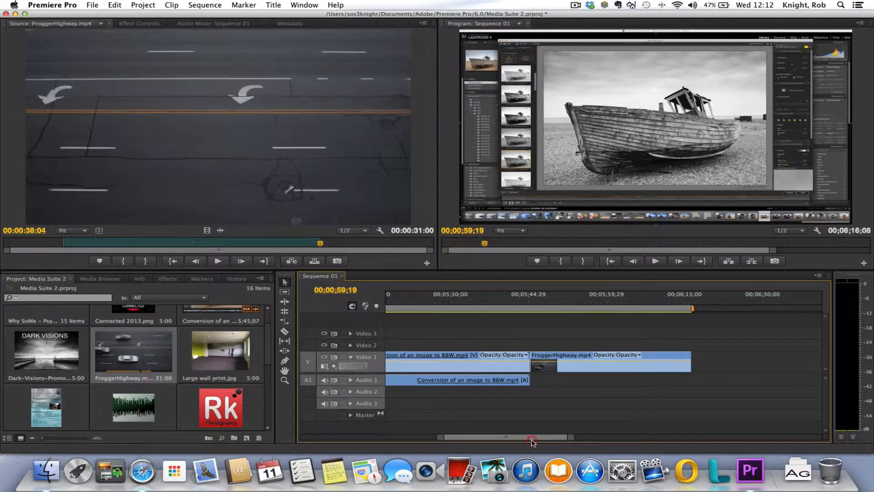
pyautogui.press('=')
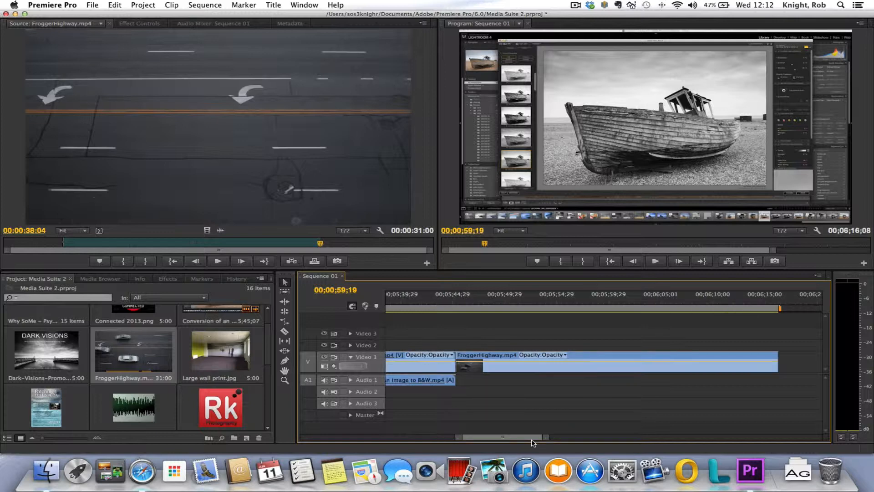
pyautogui.moveTo(523, 442); pyautogui.dragTo(523, 440)
pyautogui.click(546, 304)
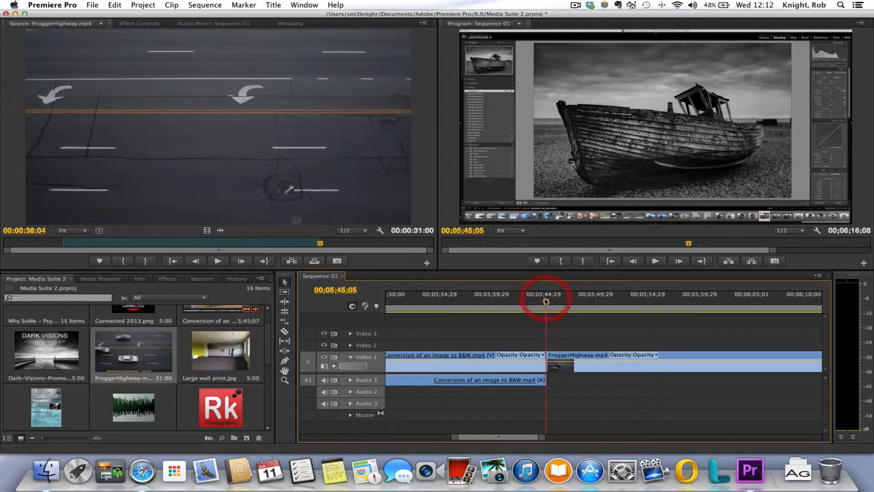
pyautogui.moveTo(546, 303); pyautogui.dragTo(529, 300)
pyautogui.click(655, 261)
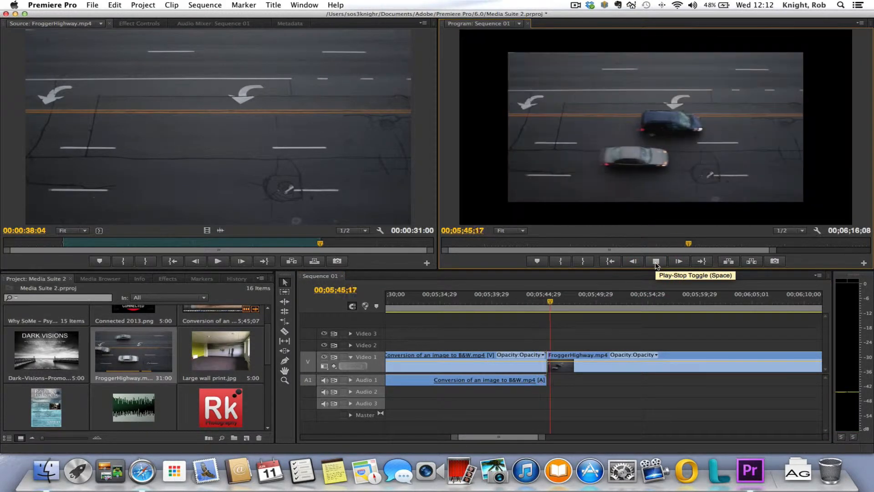
pyautogui.click(655, 262)
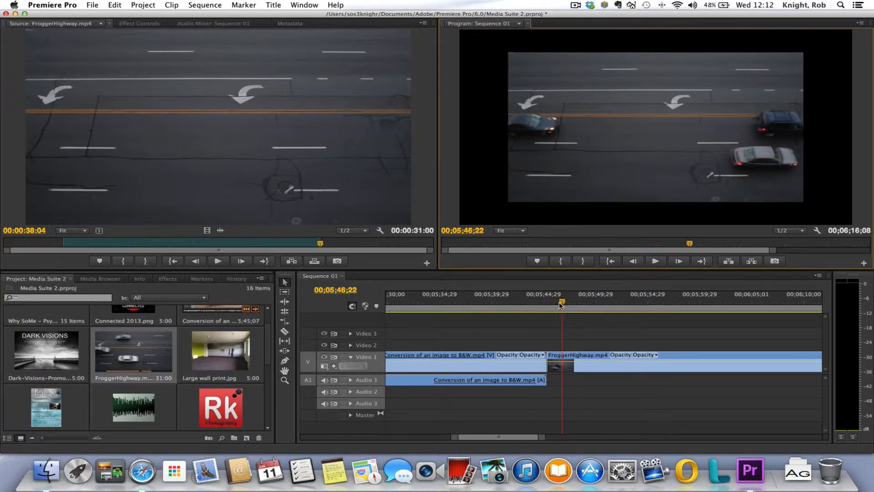
# Scale the highway clip up to fill the whole program frame and move the playhead to 00;05;47;00.
pyautogui.moveTo(561, 304)
pyautogui.mouseDown()
pyautogui.moveTo(530, 310)
pyautogui.moveTo(561, 310)
pyautogui.moveTo(537, 311)
pyautogui.moveTo(551, 312)
pyautogui.mouseUp()
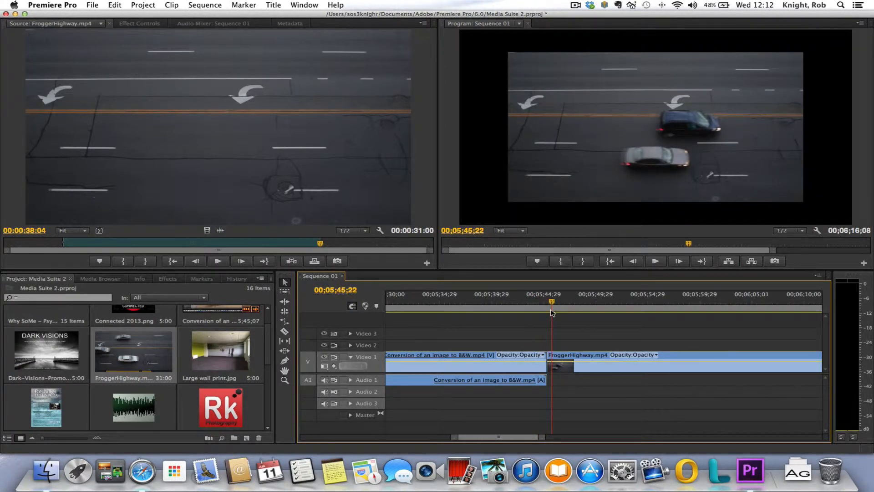
pyautogui.click(563, 308)
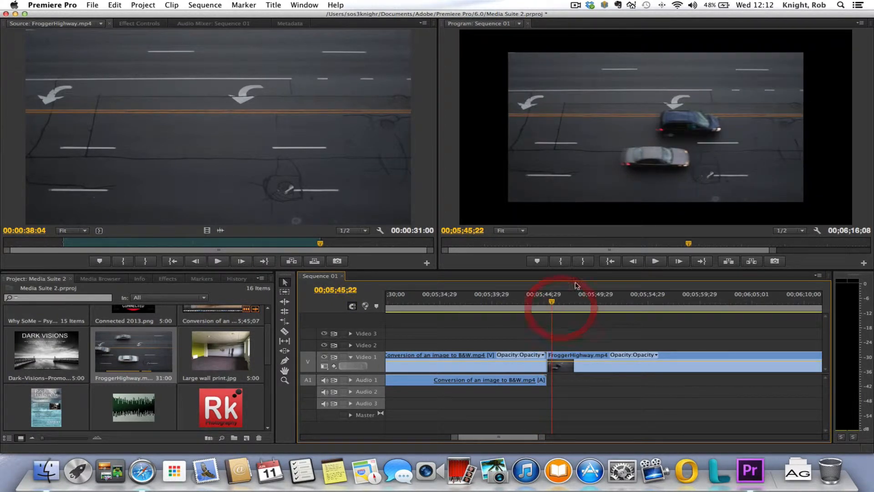
pyautogui.click(565, 362)
pyautogui.click(615, 183)
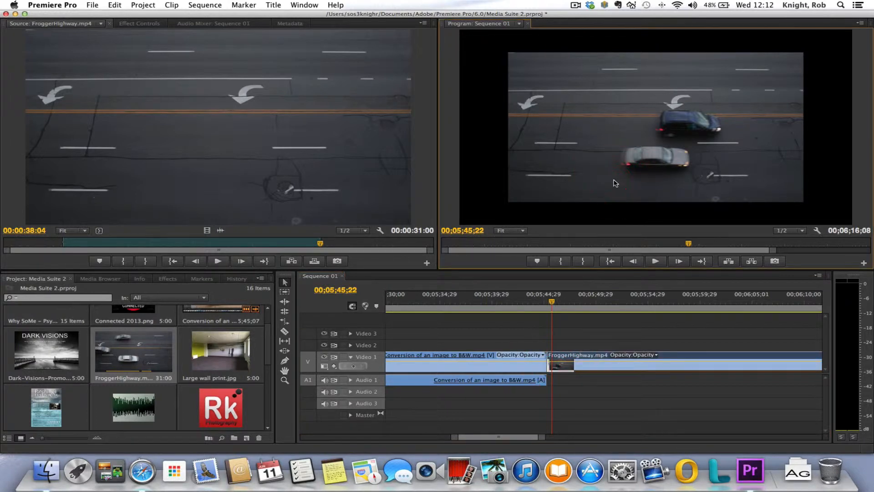
pyautogui.click(614, 183)
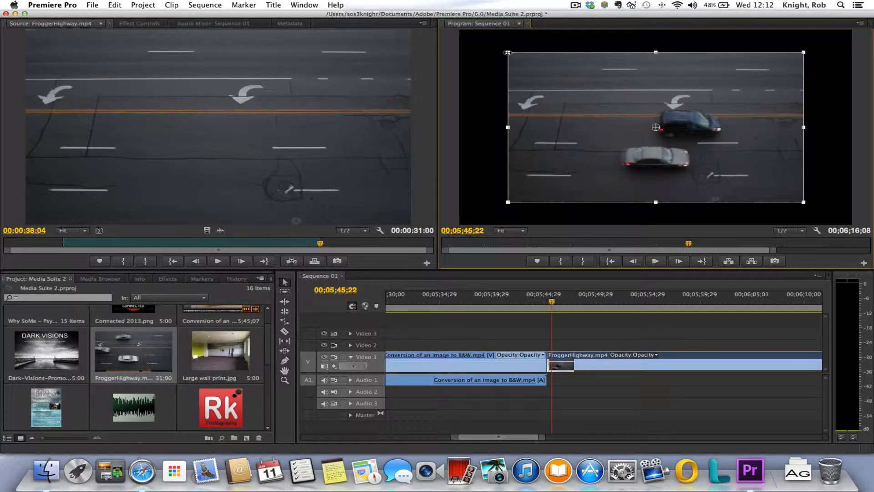
pyautogui.moveTo(507, 53); pyautogui.dragTo(454, 25)
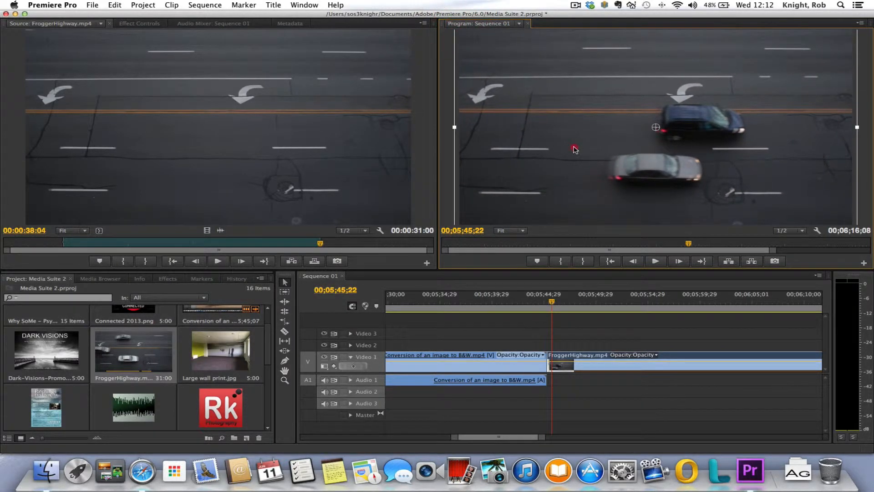
pyautogui.click(580, 380)
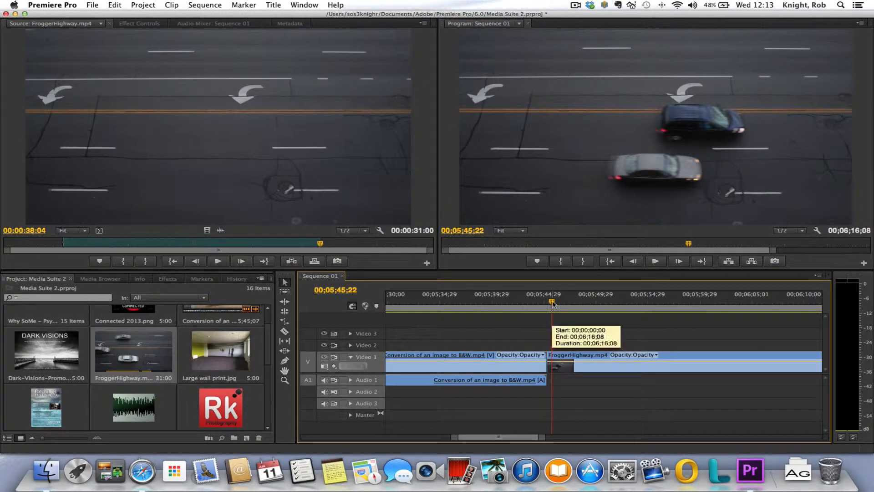
pyautogui.moveTo(552, 304); pyautogui.dragTo(565, 318)
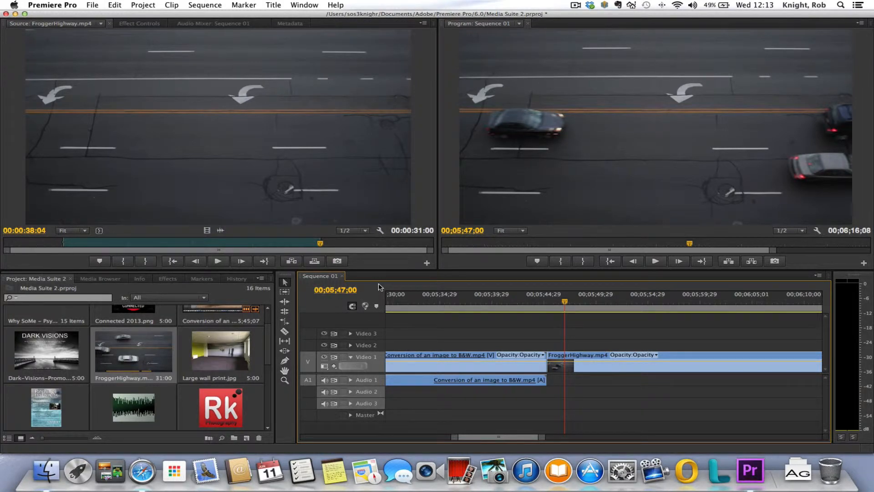
# Fade out the boat clip with opacity keyframes, 100 at 00;05;43;09 falling to 0 at its end, 00;05;45;06.
pyautogui.click(284, 361)
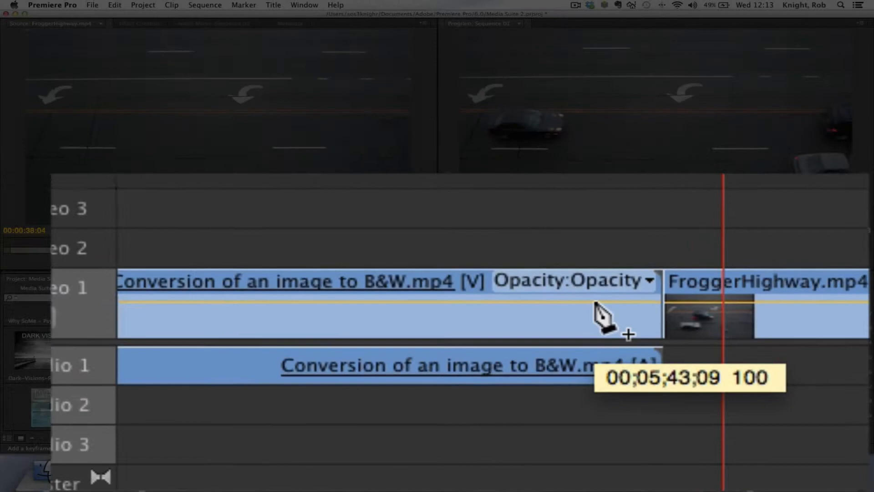
pyautogui.click(551, 275)
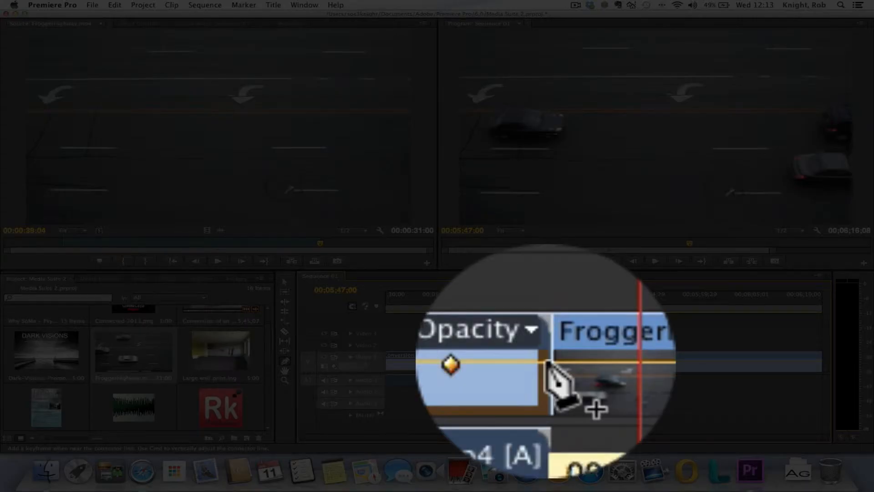
pyautogui.press('=')
pyautogui.press('=')
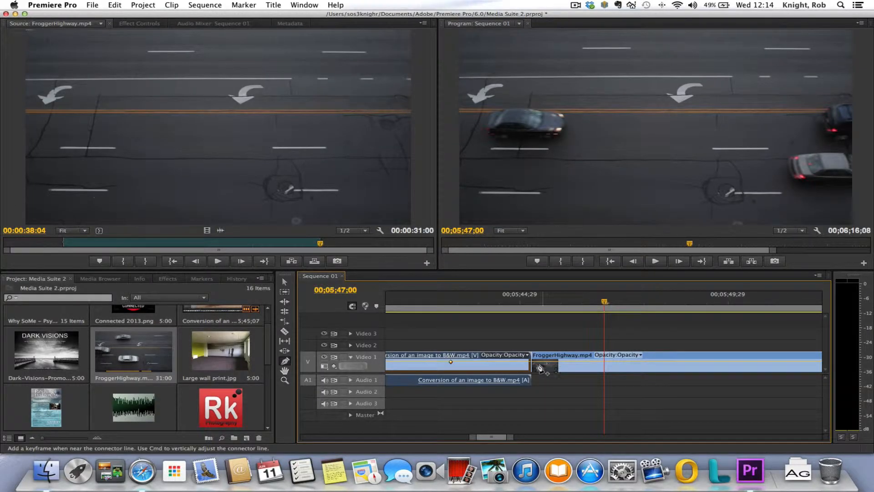
pyautogui.moveTo(531, 364); pyautogui.dragTo(529, 370)
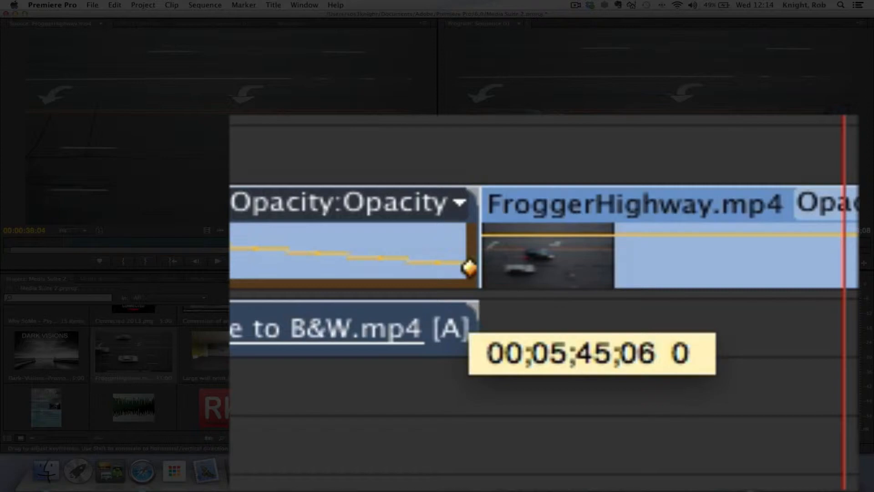
# Play the sequence from 00;05;42;25 across the cut, then scrub back to 00;05;44;20 to check the boat clip's fade-out.
pyautogui.moveTo(604, 301); pyautogui.dragTo(445, 309)
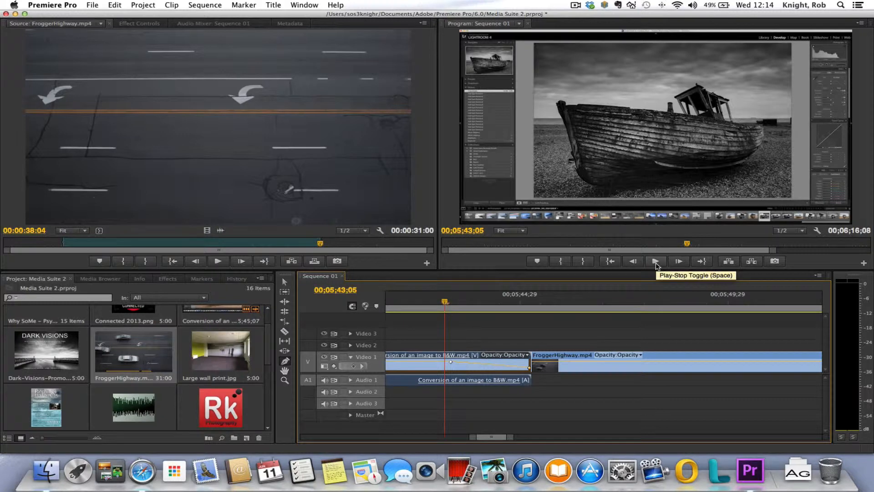
pyautogui.moveTo(444, 301); pyautogui.dragTo(432, 302)
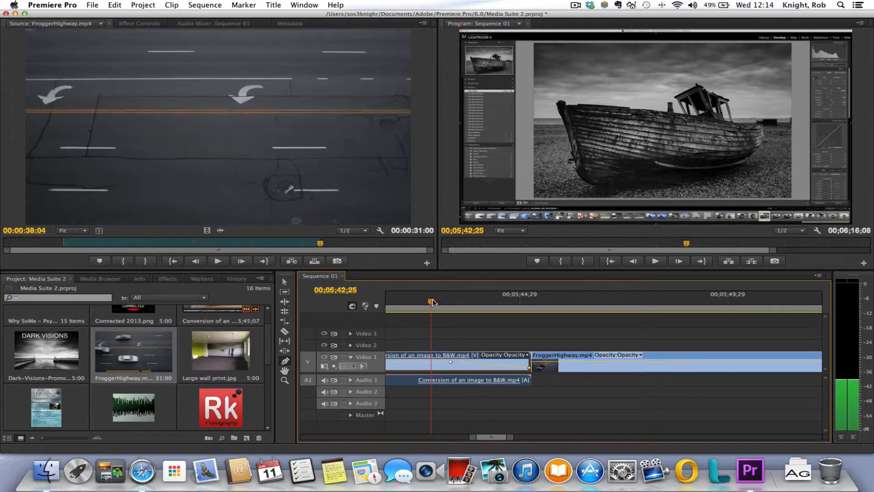
pyautogui.click(656, 262)
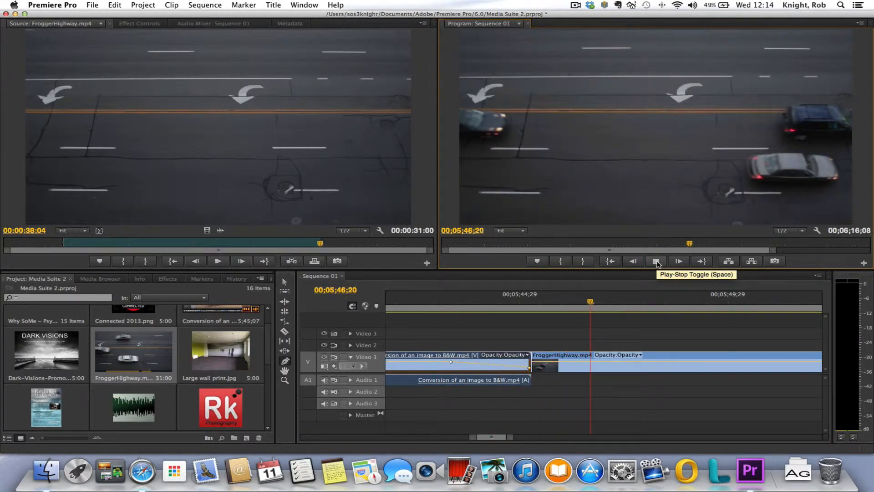
pyautogui.click(656, 261)
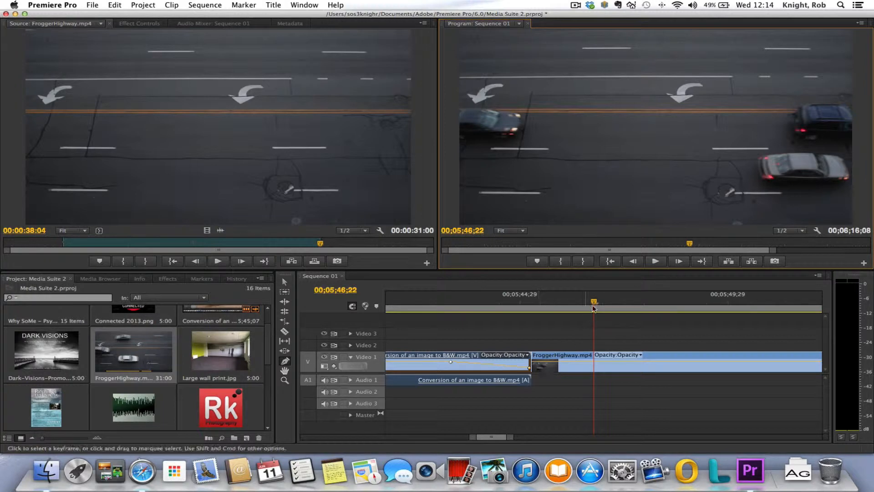
pyautogui.moveTo(594, 308); pyautogui.dragTo(507, 305)
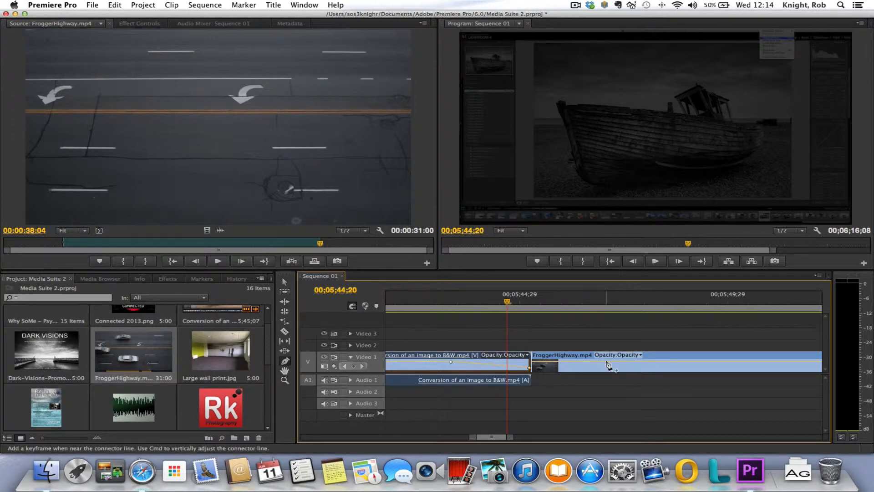
# Fade in the highway clip with opacity keyframes, 0 at 00;05;45;09 rising to 100 at about 00;05;47;00.
pyautogui.click(605, 361)
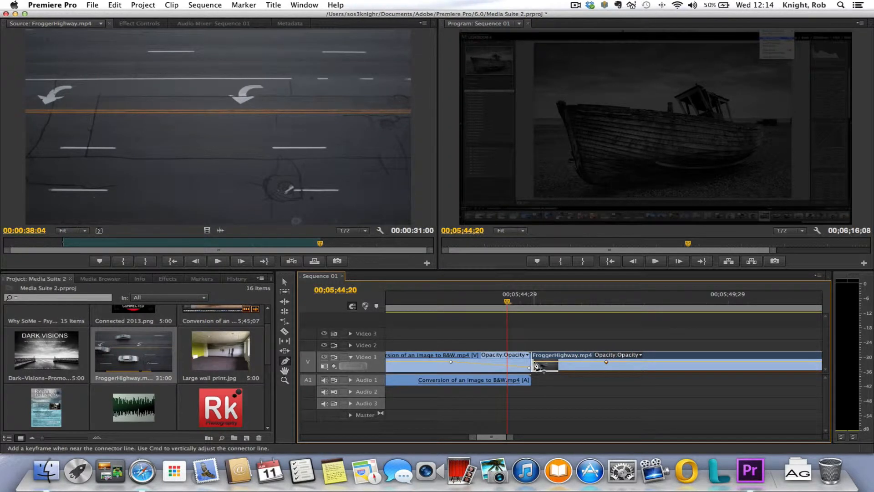
pyautogui.moveTo(535, 362); pyautogui.dragTo(535, 371)
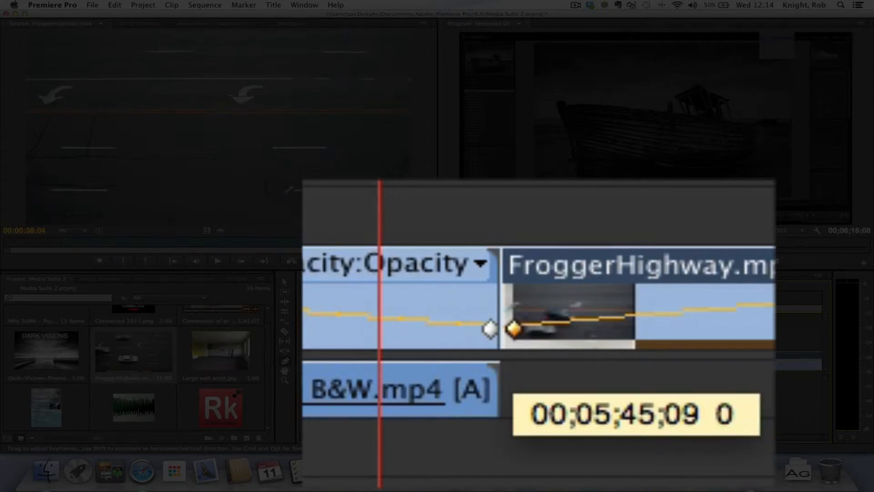
pyautogui.moveTo(536, 377); pyautogui.dragTo(536, 378)
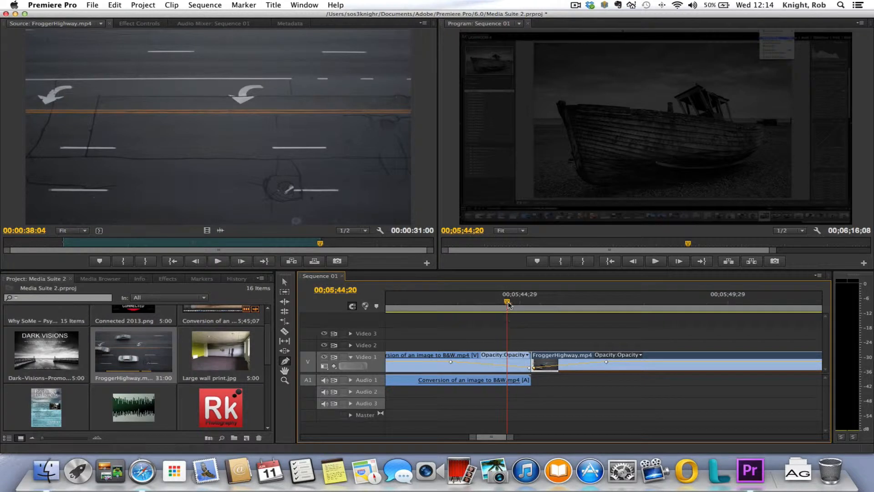
# Play the sequence from 00;05;42;12 across the cut to check the fade-out and fade-in, and return the playhead to 00;05;43;00.
pyautogui.moveTo(506, 301); pyautogui.dragTo(415, 305)
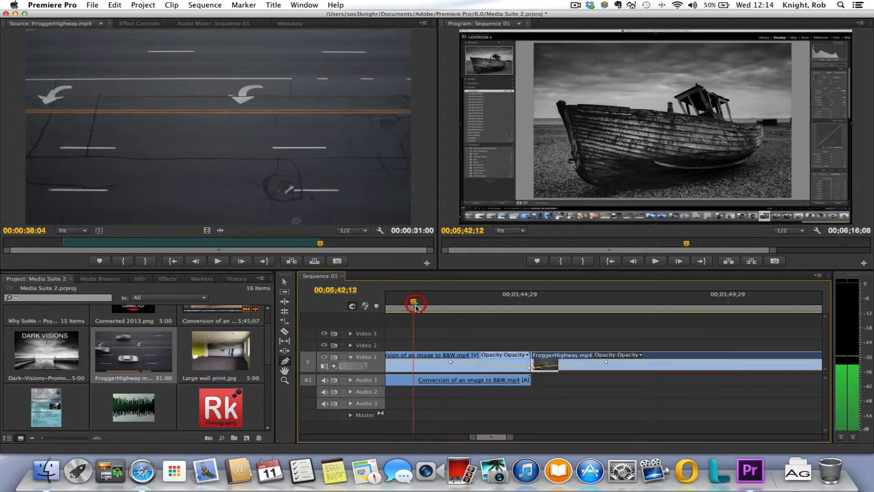
pyautogui.click(656, 261)
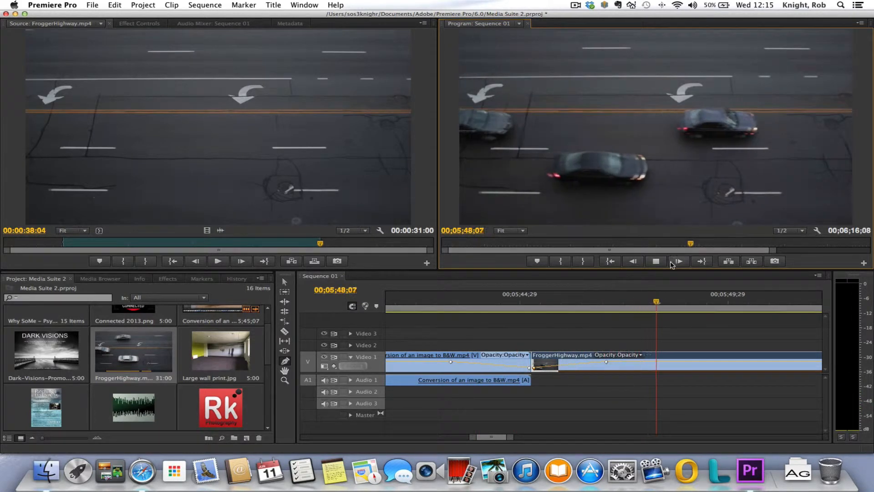
pyautogui.click(658, 262)
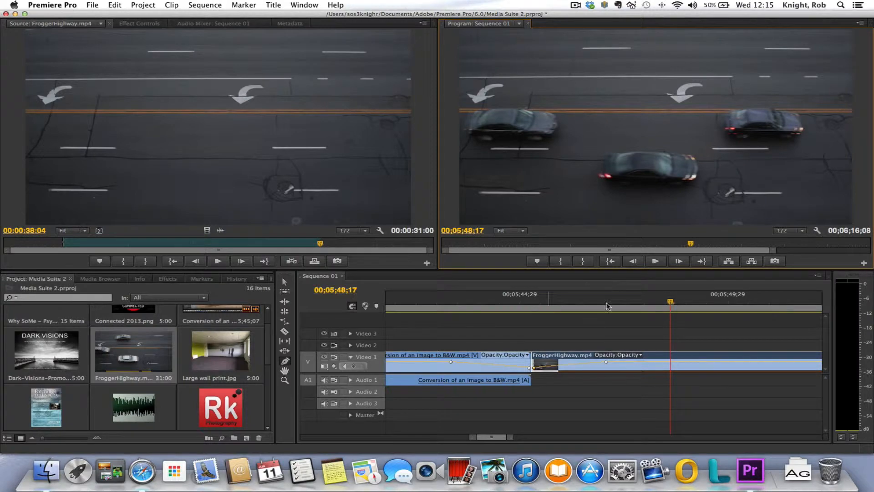
pyautogui.moveTo(672, 303); pyautogui.dragTo(441, 338)
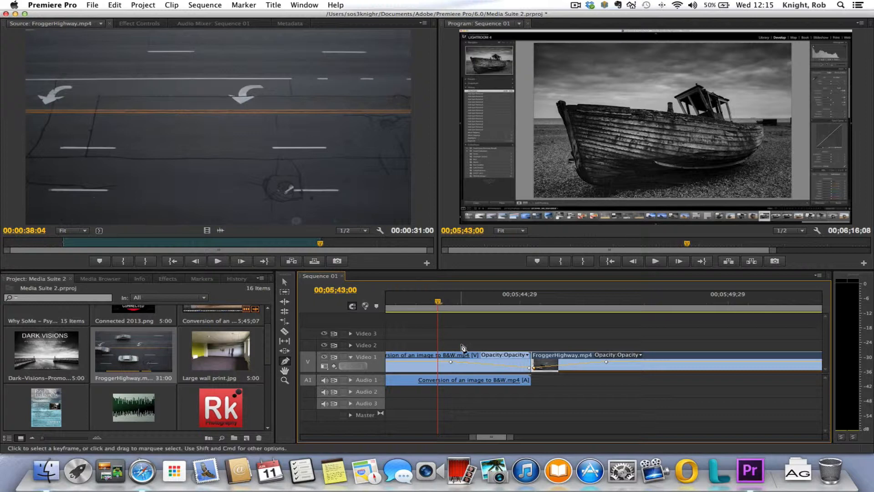
# Raise the opacity keyframes on both sides of the cut back to full opacity and move the playhead to 00;05;43;17.
pyautogui.moveTo(530, 370); pyautogui.dragTo(532, 368)
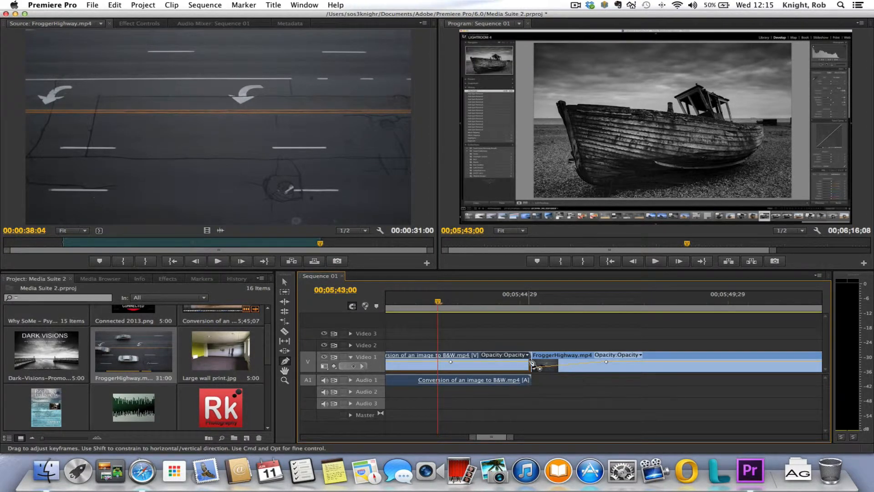
pyautogui.moveTo(415, 331); pyautogui.dragTo(462, 304)
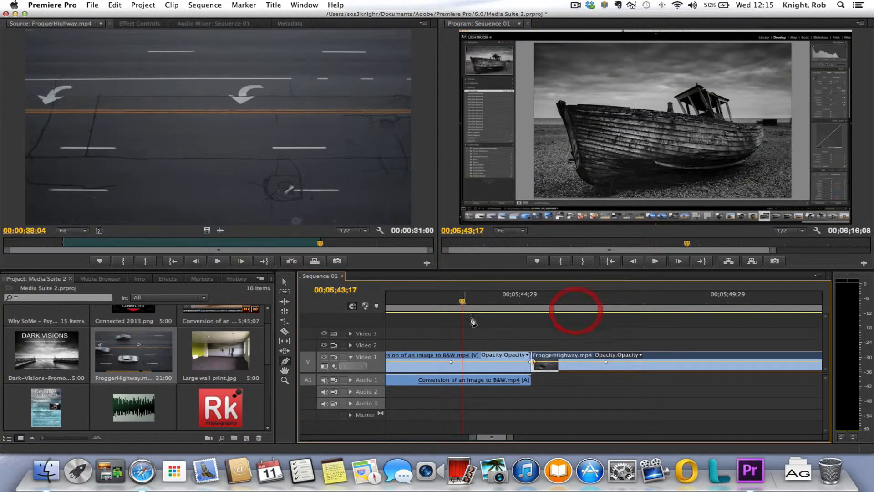
# Apply the Dip to Black transition to the end of the boat clip and try adding it to the start of the highway clip.
pyautogui.click(167, 278)
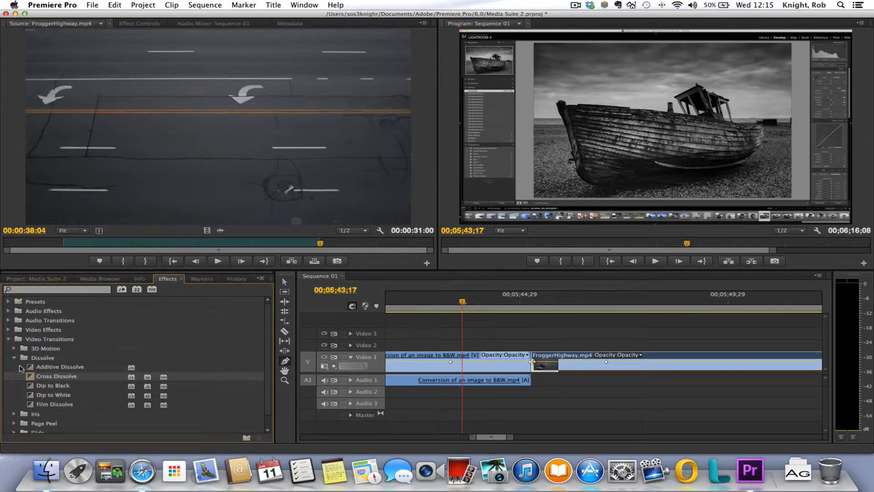
pyautogui.click(32, 388)
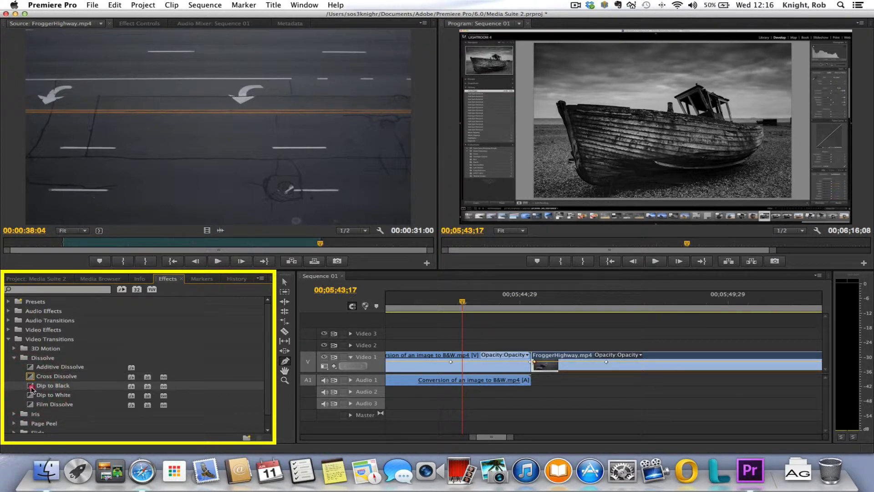
pyautogui.moveTo(32, 388)
pyautogui.mouseDown()
pyautogui.moveTo(301, 398)
pyautogui.moveTo(479, 386)
pyautogui.moveTo(529, 367)
pyautogui.mouseUp()
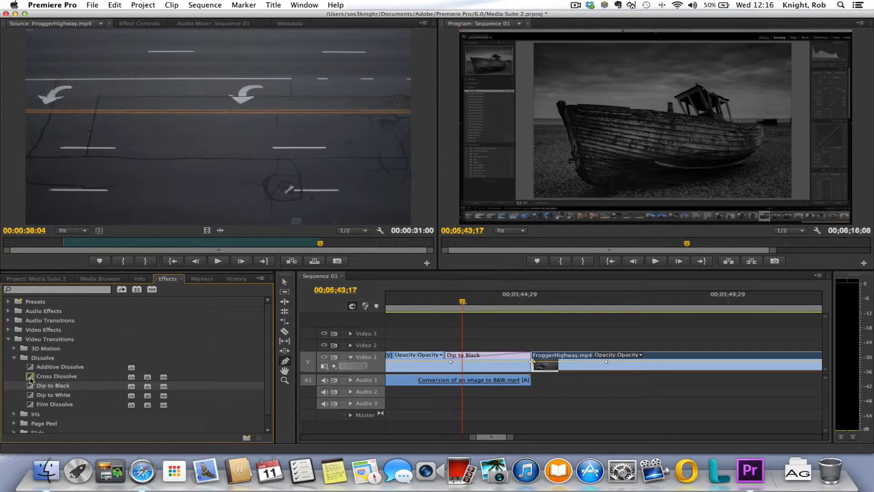
pyautogui.moveTo(30, 390); pyautogui.dragTo(575, 369)
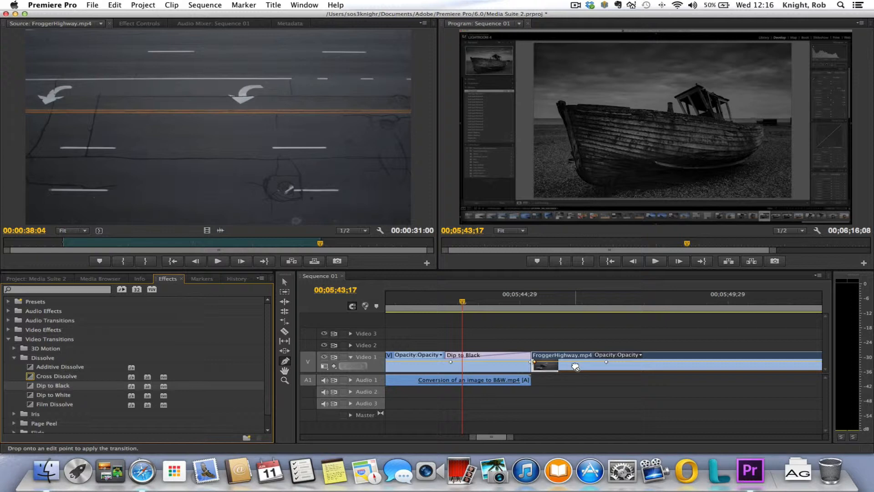
pyautogui.moveTo(574, 367); pyautogui.dragTo(553, 364)
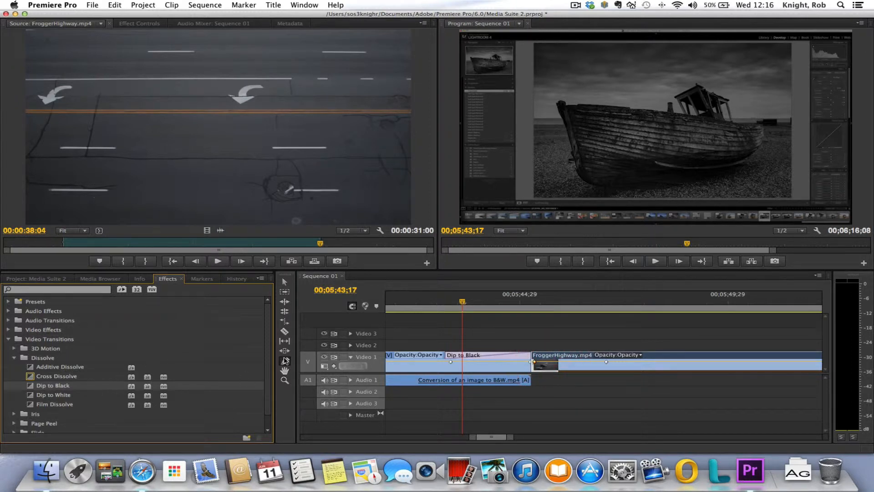
# Play the sequence from 00;05;42;20 to check the Dip to Black transition, and return the playhead to 00;05;43;05.
pyautogui.click(445, 302)
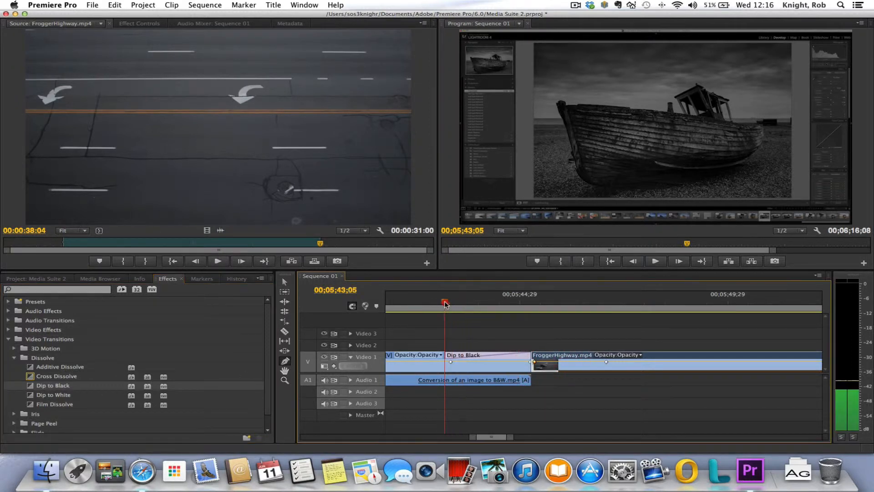
pyautogui.click(423, 302)
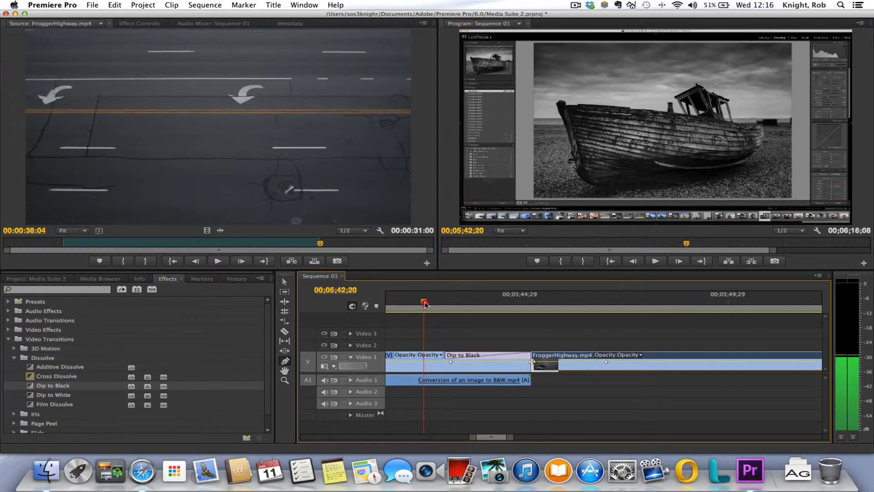
pyautogui.click(662, 266)
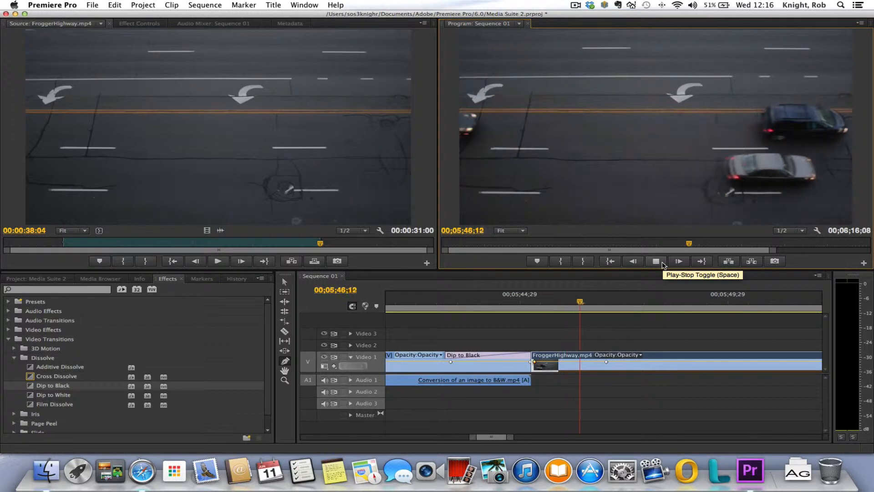
pyautogui.click(661, 263)
pyautogui.moveTo(590, 305); pyautogui.dragTo(444, 307)
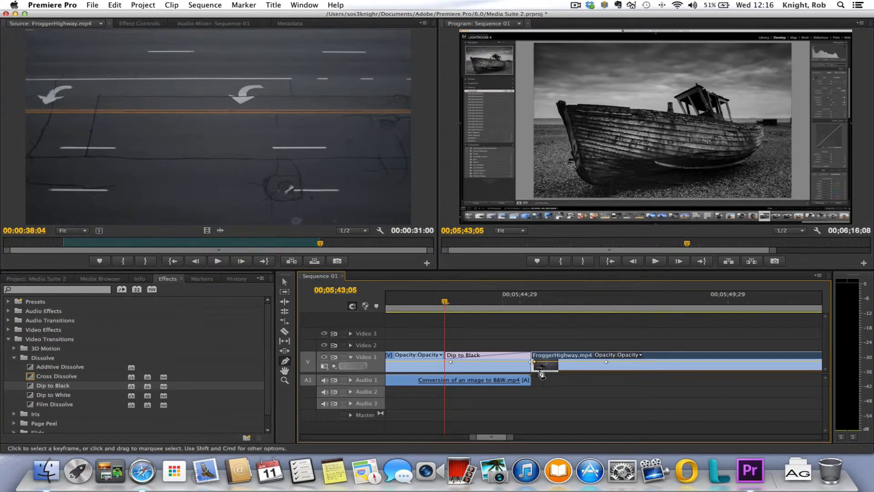
# Clear the Dip to Black transition from the end of the boat clip.
pyautogui.press('v')
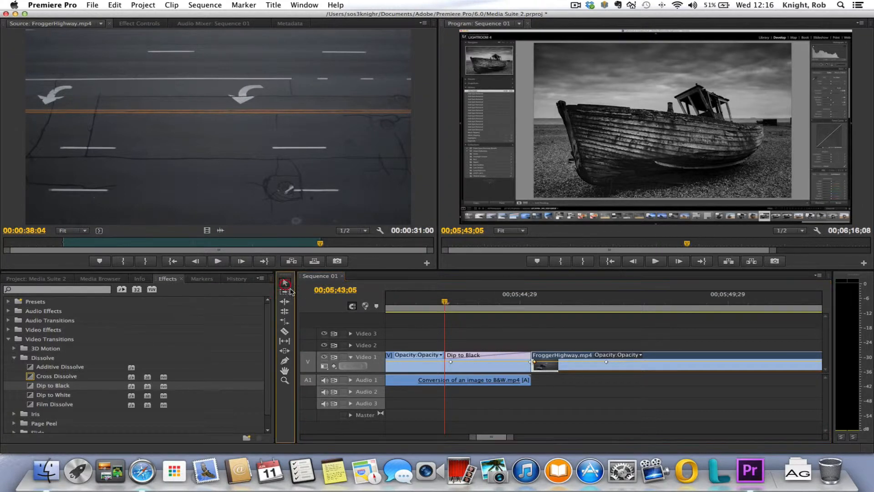
pyautogui.click(490, 357)
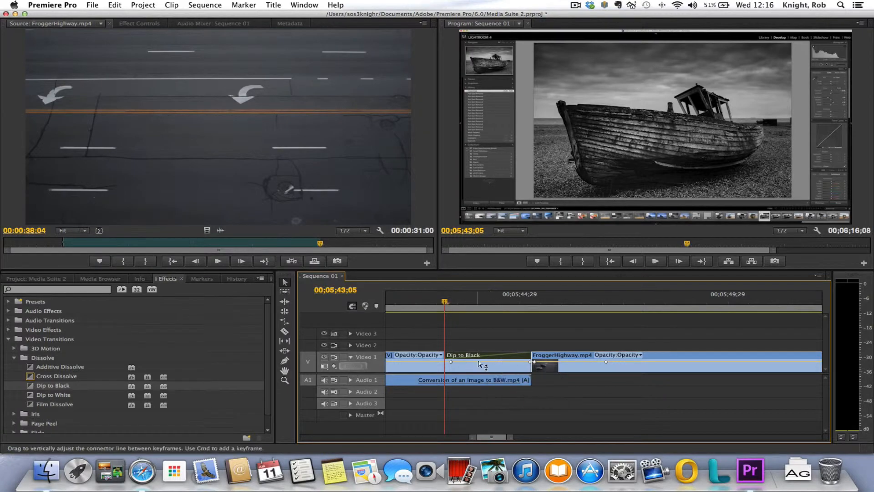
pyautogui.press('super+s')
pyautogui.click(483, 357)
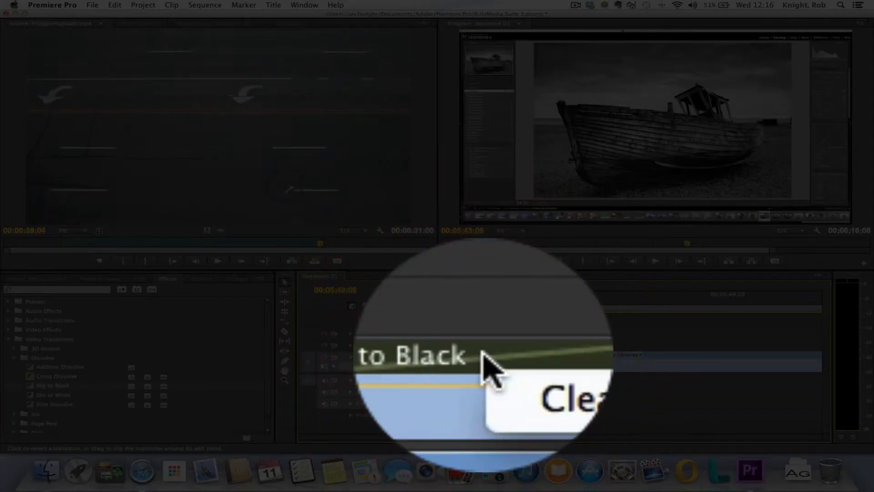
pyautogui.click(496, 364)
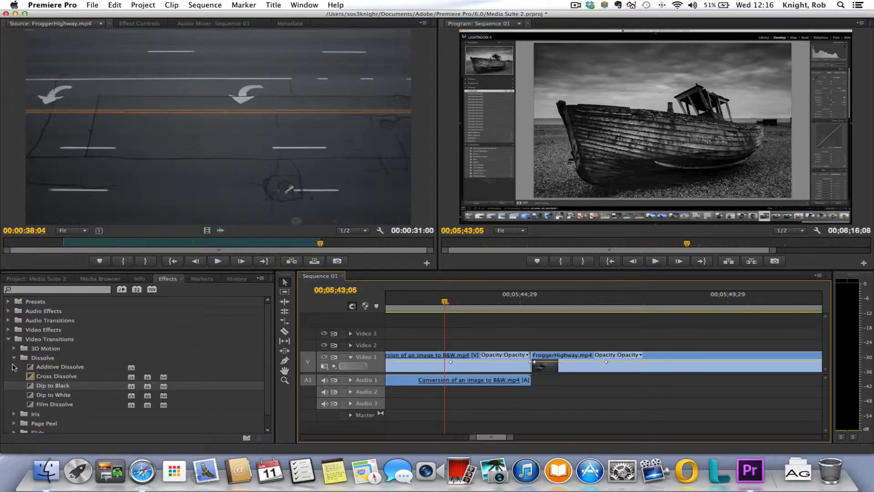
# Try to place the 3D Motion transitions Cube Spin and Flip Over on the end of the boat clip.
pyautogui.click(14, 358)
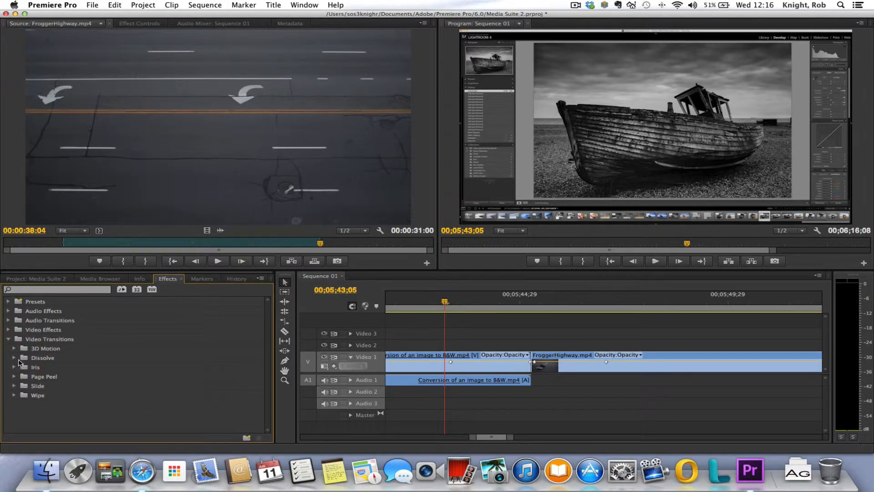
pyautogui.click(15, 349)
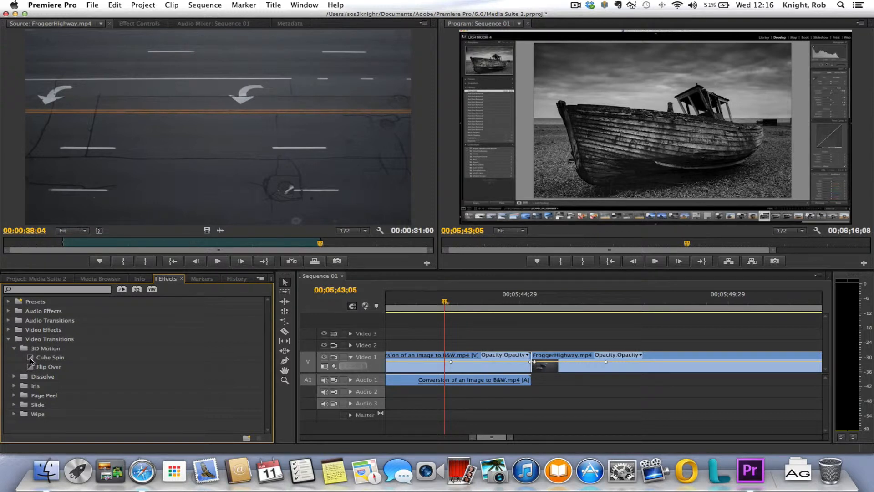
pyautogui.moveTo(30, 361); pyautogui.dragTo(515, 356)
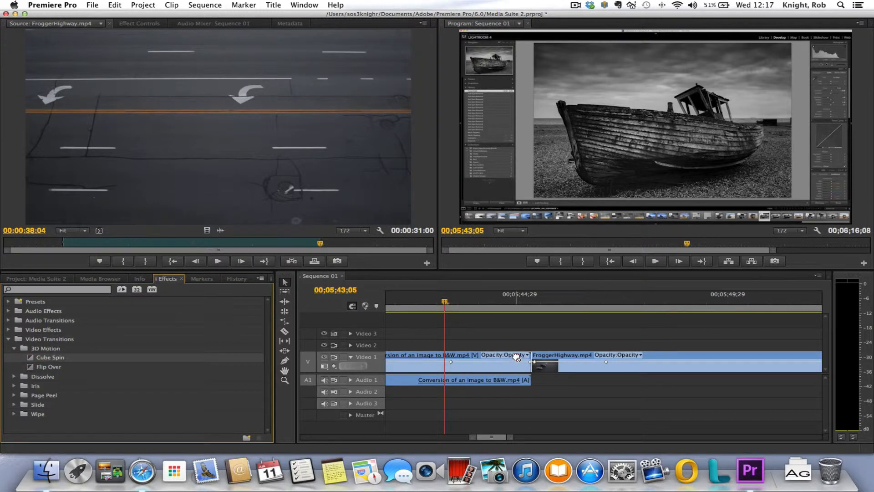
pyautogui.click(35, 369)
pyautogui.moveTo(35, 368); pyautogui.dragTo(519, 379)
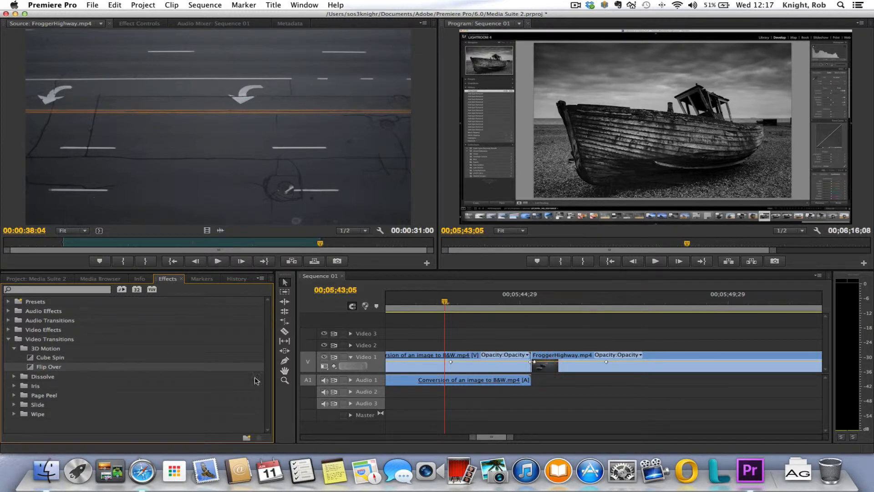
# Try to add the Cube Spin transition at the cut between the boat and highway clips, and move the playhead to 00;05;43;00.
pyautogui.click(452, 382)
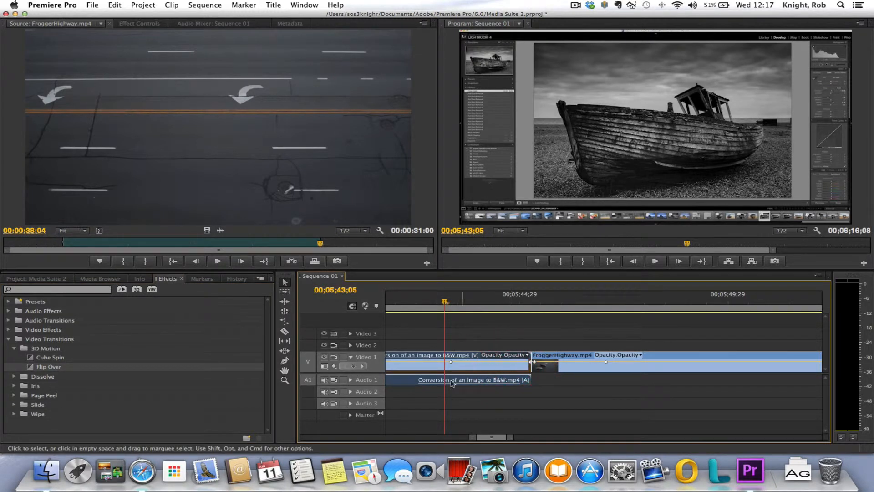
pyautogui.moveTo(33, 360); pyautogui.dragTo(532, 361)
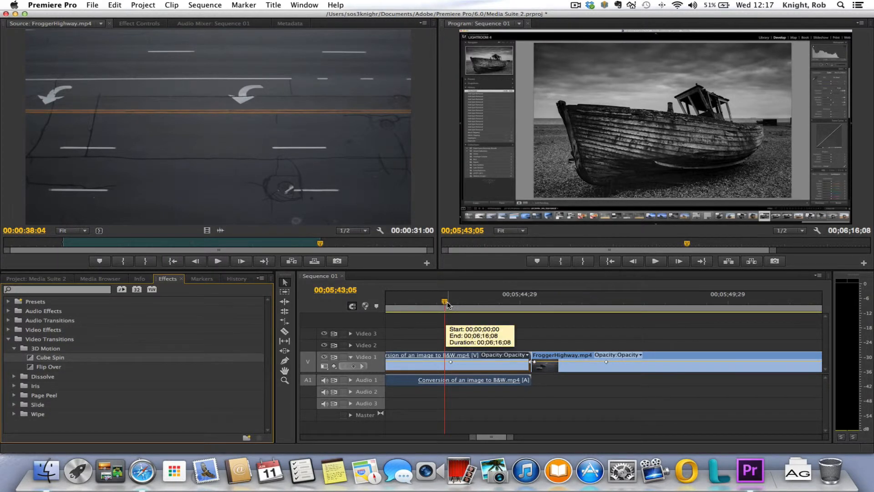
pyautogui.moveTo(447, 303); pyautogui.dragTo(438, 335)
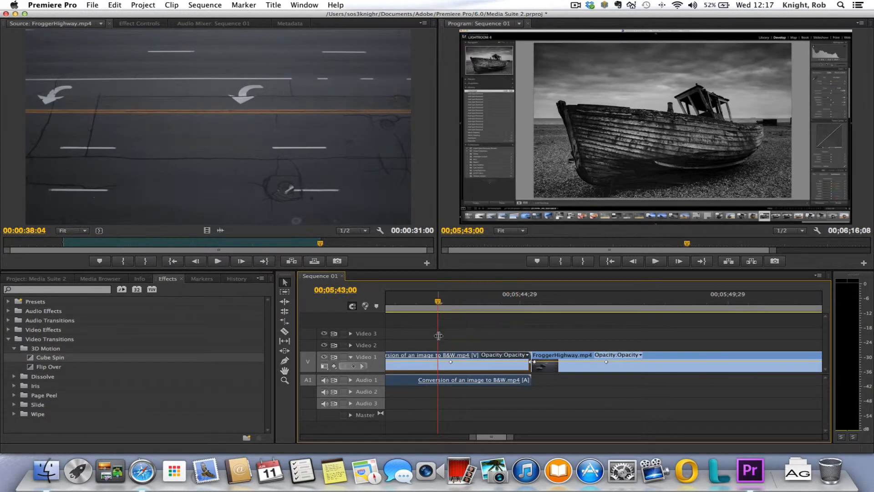
# Apply the Slide transition from the Slide video transitions to the end of the boat clip.
pyautogui.click(14, 348)
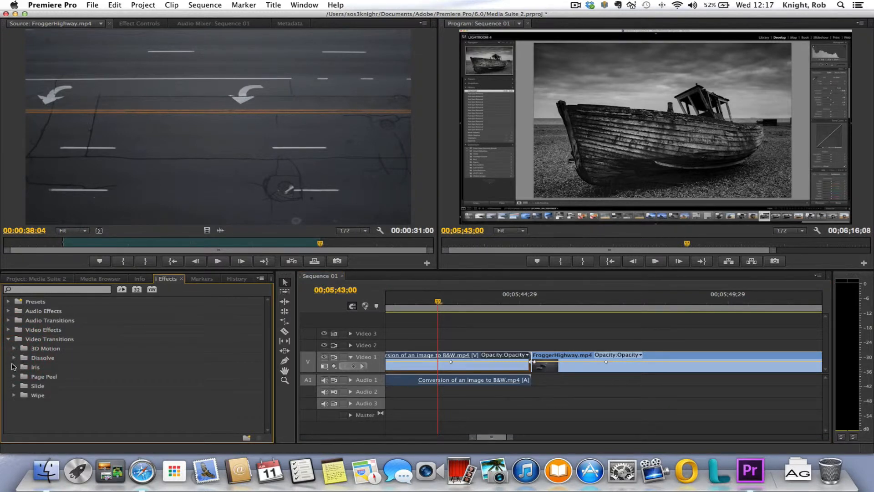
pyautogui.click(15, 387)
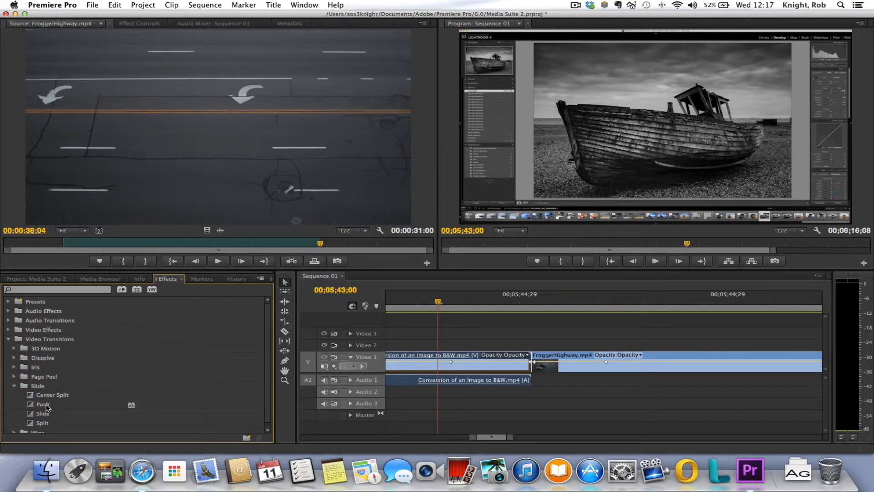
pyautogui.click(45, 415)
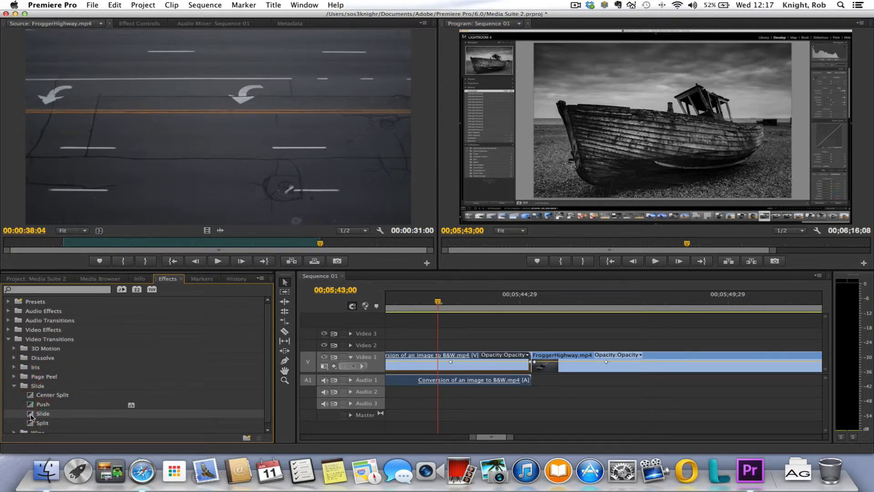
pyautogui.moveTo(31, 417); pyautogui.dragTo(529, 377)
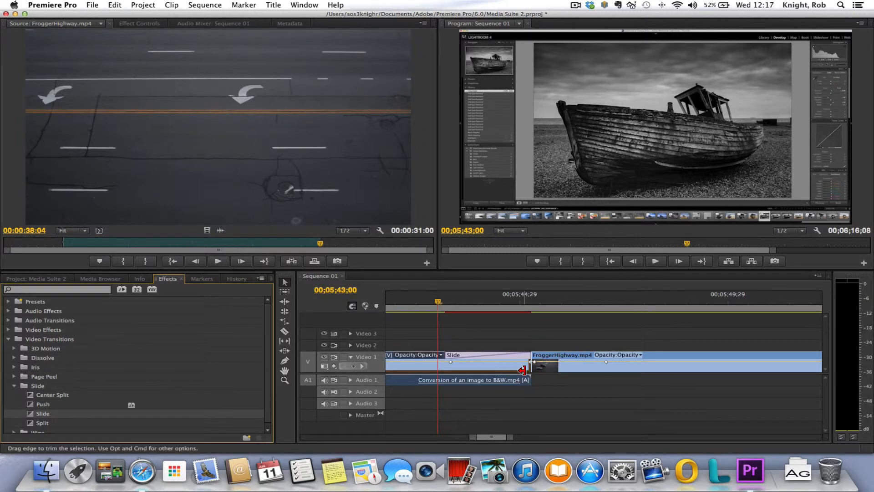
# Lengthen the Slide transition to about 00;00;03;04 by extending its start earlier over the boat clip.
pyautogui.moveTo(437, 302); pyautogui.dragTo(407, 339)
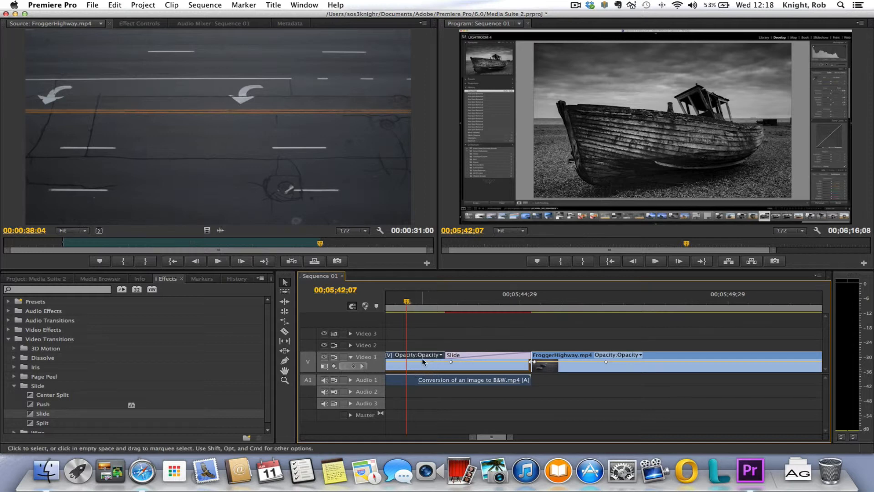
pyautogui.click(470, 356)
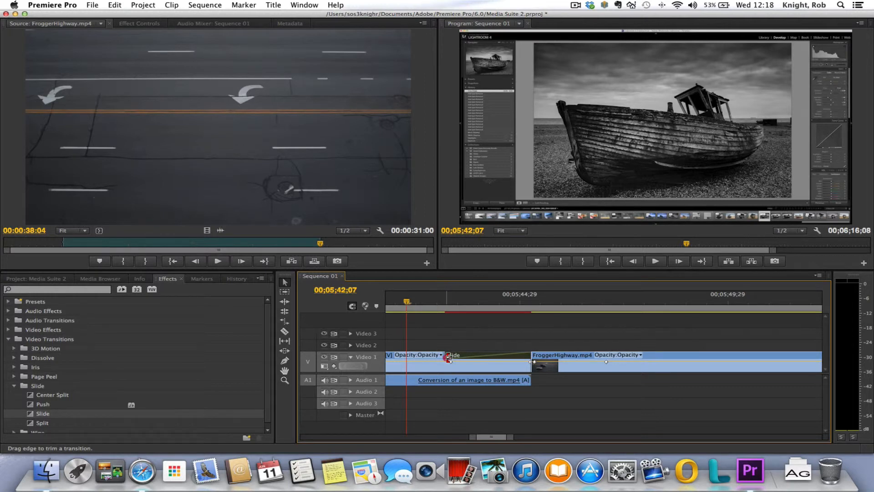
pyautogui.moveTo(448, 357); pyautogui.dragTo(400, 357)
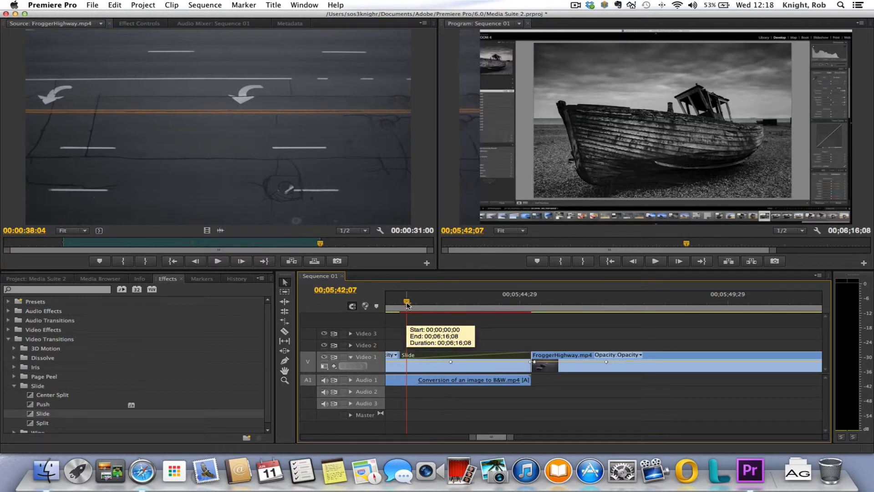
# Play the sequence from 00;05;41;22 through the cut to check the Slide transition.
pyautogui.moveTo(406, 302); pyautogui.dragTo(386, 302)
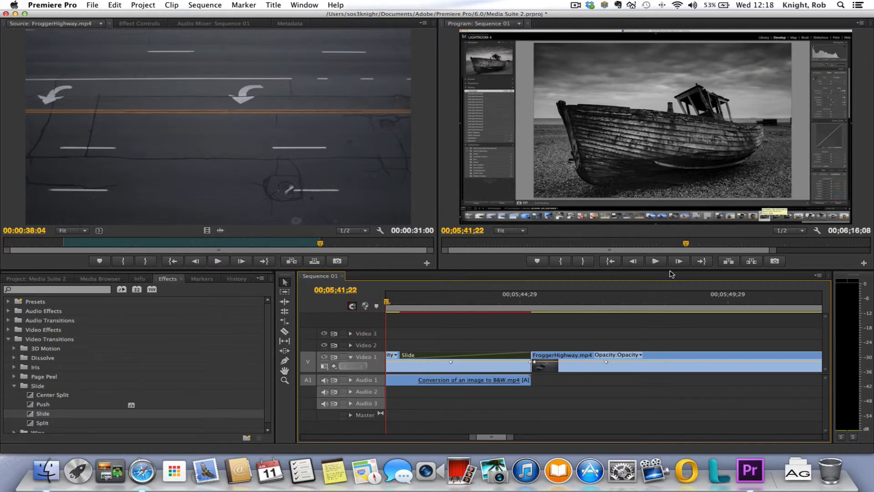
pyautogui.click(656, 261)
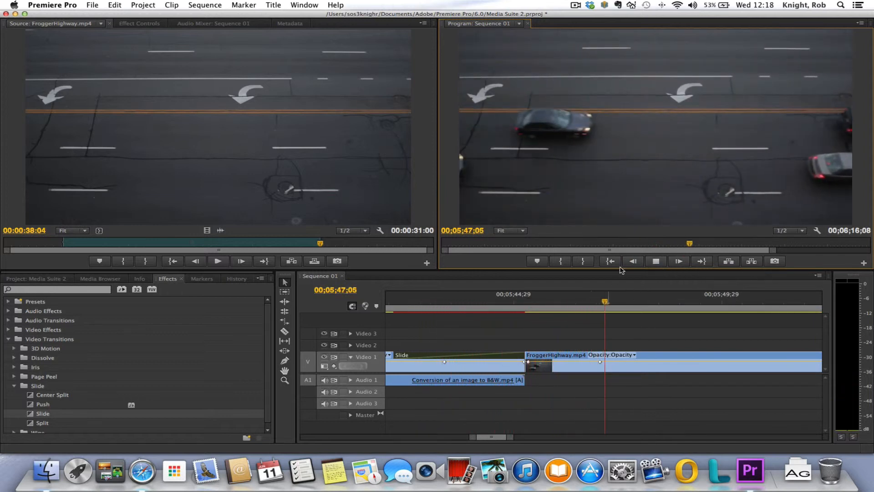
pyautogui.click(656, 261)
# Examine the Slide transition's settings, including its alignment and border options, and return to the highway source clip.
pyautogui.click(465, 358)
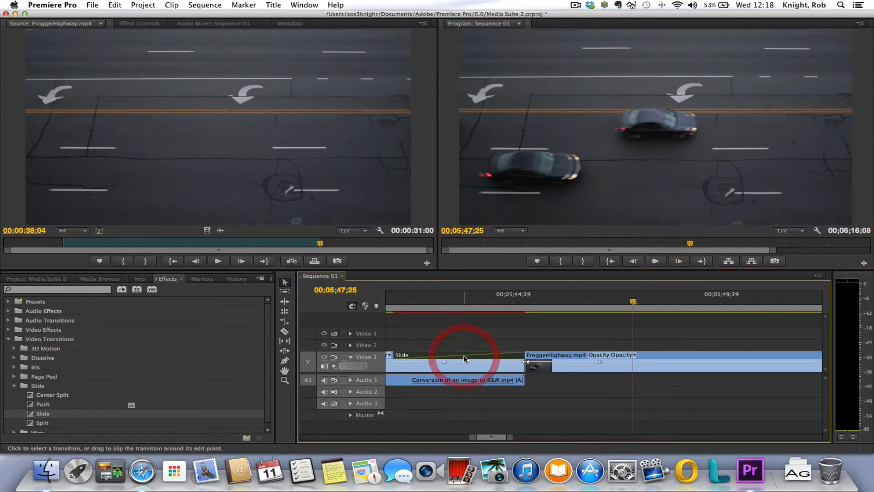
pyautogui.doubleClick(464, 359)
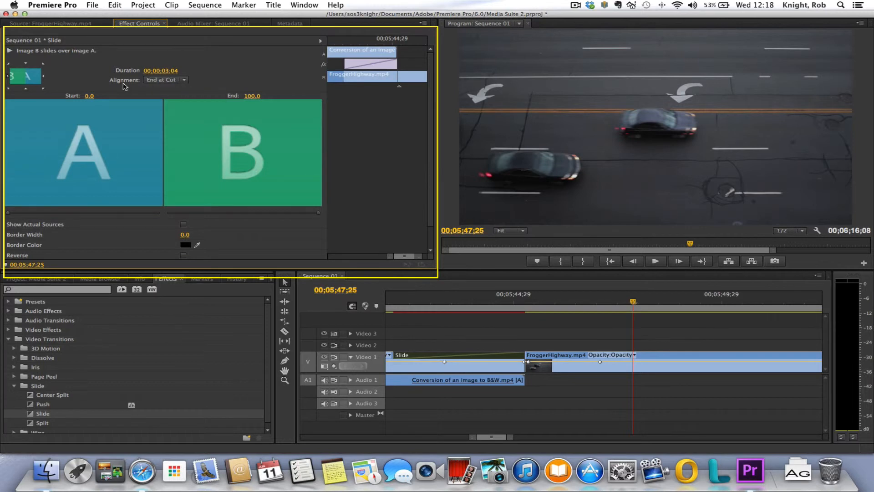
pyautogui.click(185, 81)
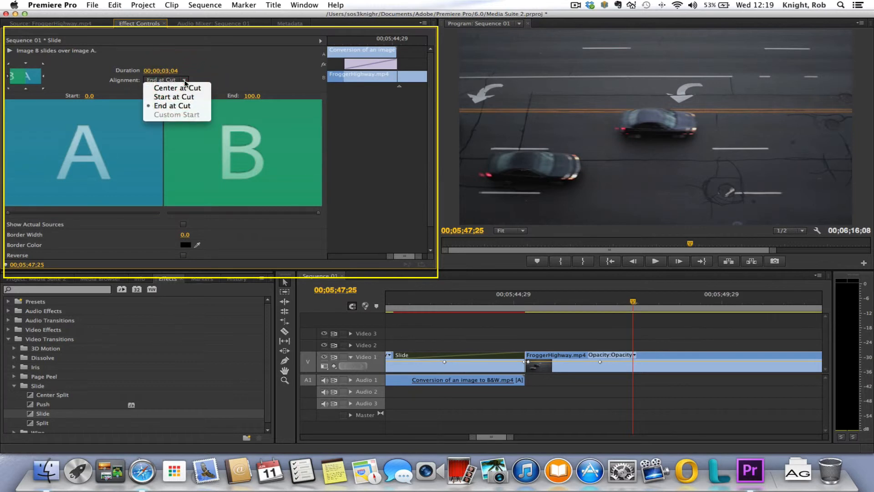
pyautogui.click(225, 76)
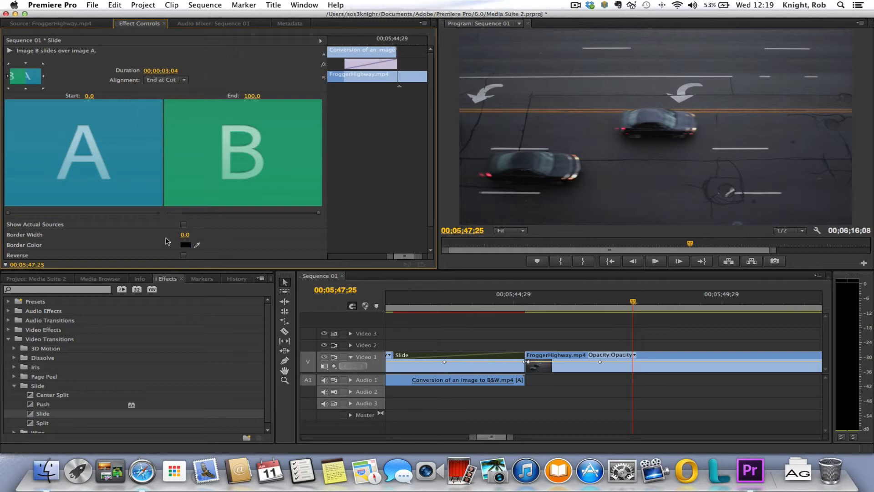
pyautogui.scroll(-1, 21, 69)
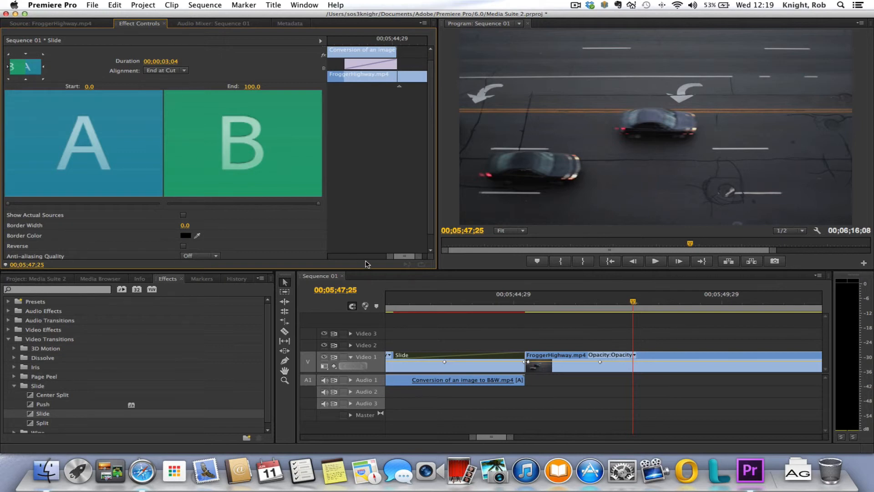
pyautogui.click(67, 25)
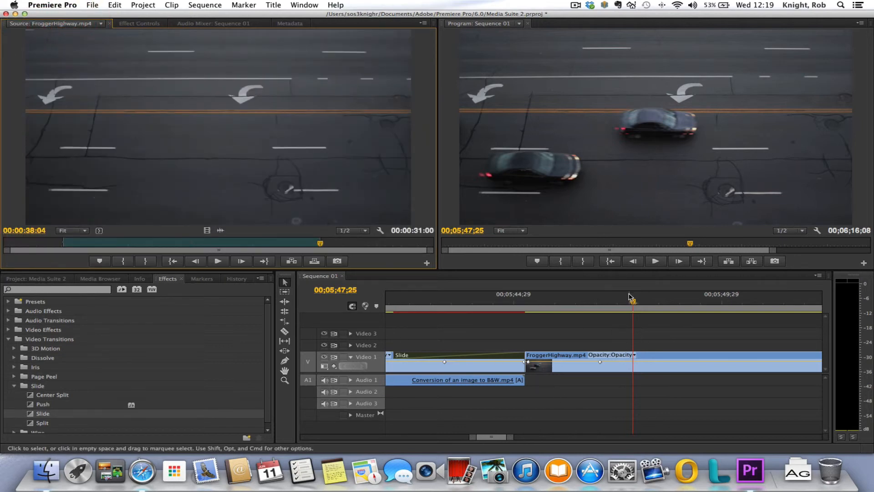
# Move the playhead back to 00;05;41;12 and clear the Slide transition from the end of the boat clip.
pyautogui.moveTo(629, 298); pyautogui.dragTo(388, 308)
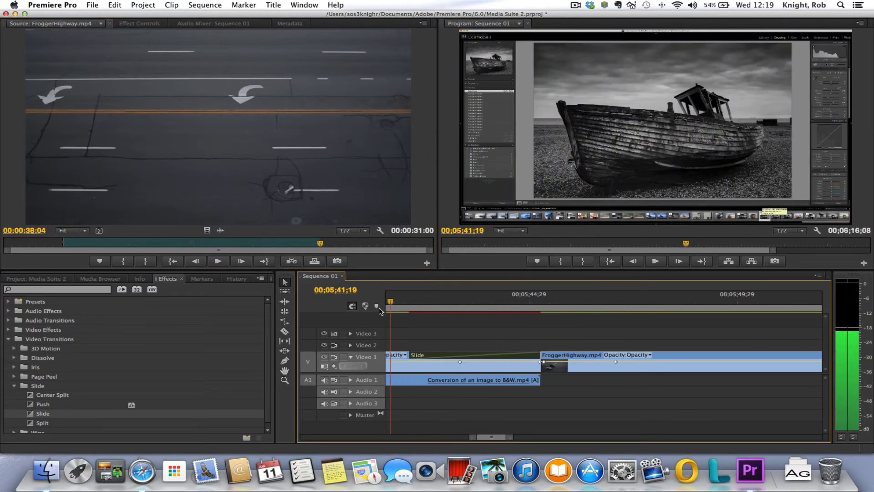
pyautogui.click(485, 366)
pyautogui.click(507, 358)
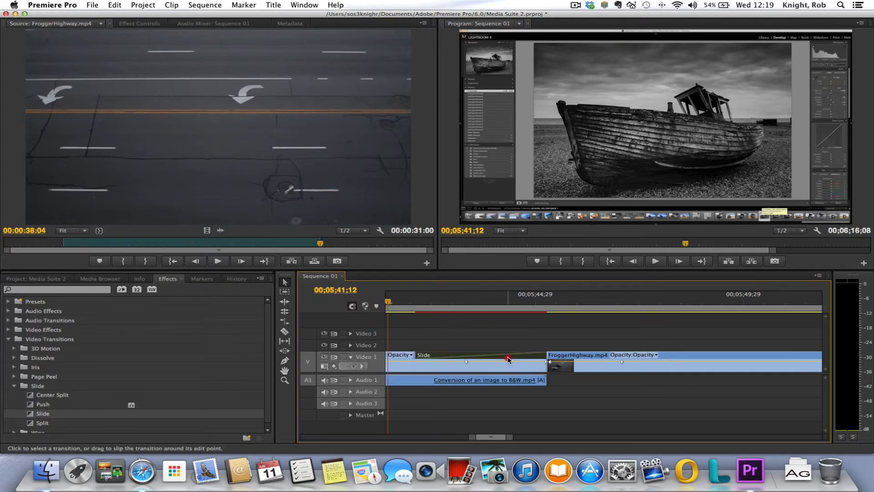
pyautogui.rightClick(507, 360)
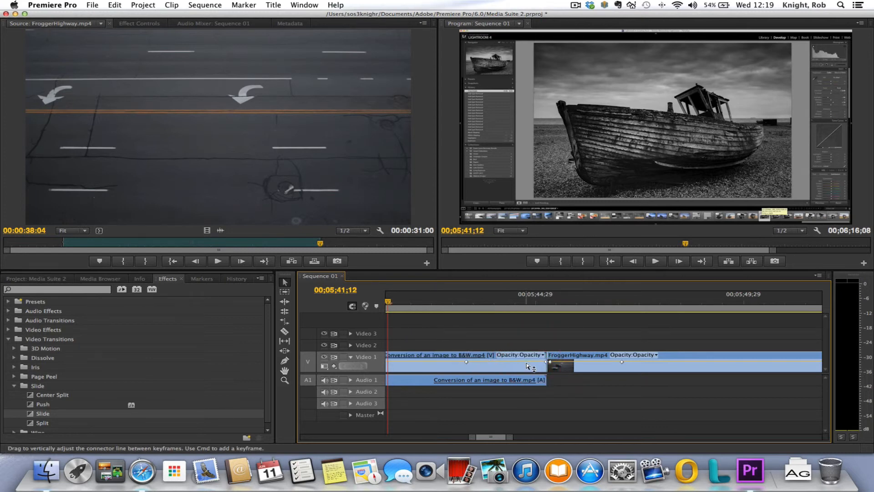
# Apply the Cube Spin transition to the end of the boat clip and play the sequence from 00;05;42;10 to check it.
pyautogui.moveTo(393, 304); pyautogui.dragTo(425, 318)
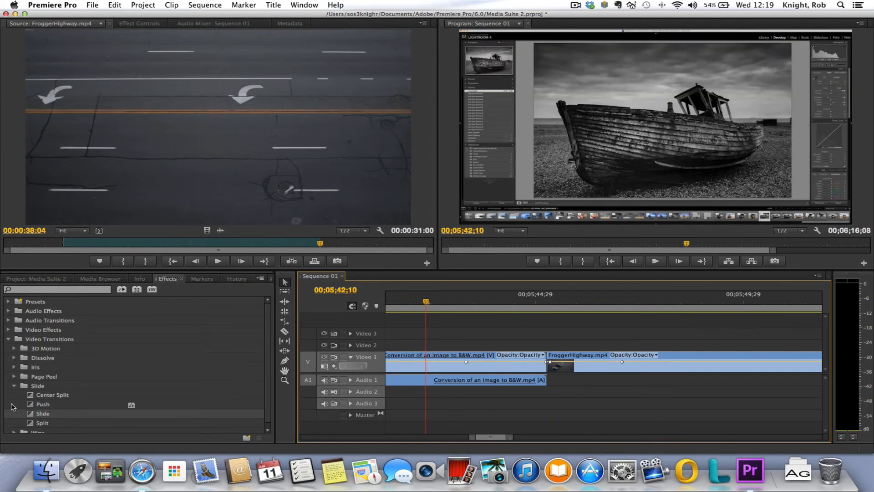
pyautogui.click(14, 386)
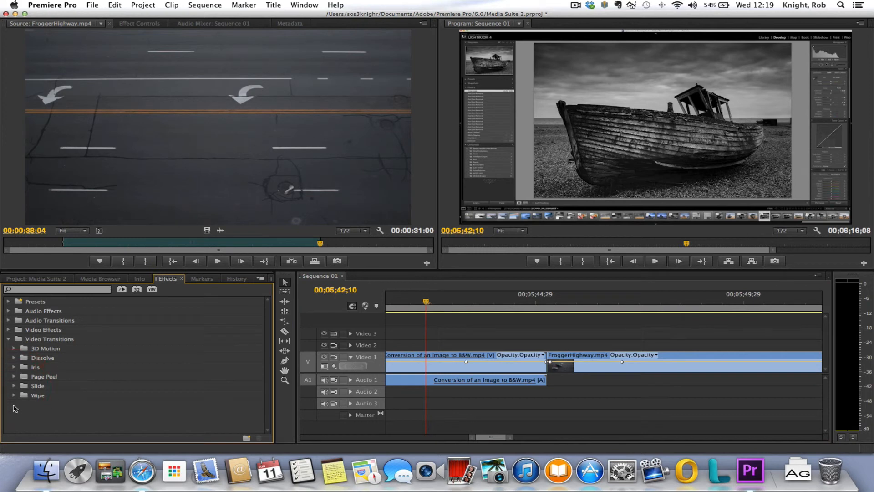
pyautogui.click(14, 395)
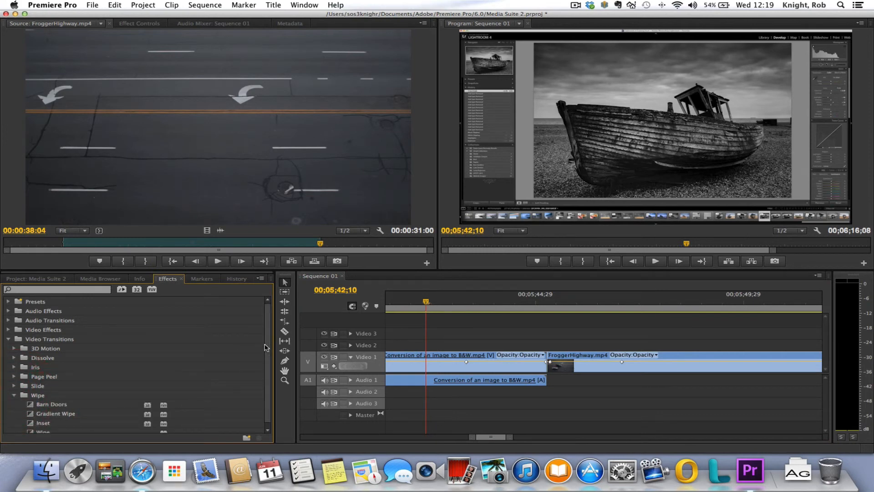
pyautogui.scroll(-1, 267, 353)
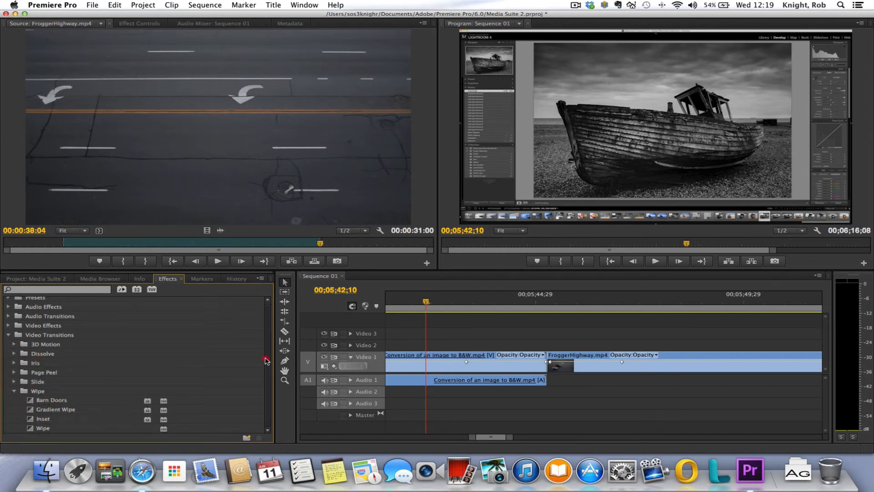
pyautogui.click(12, 391)
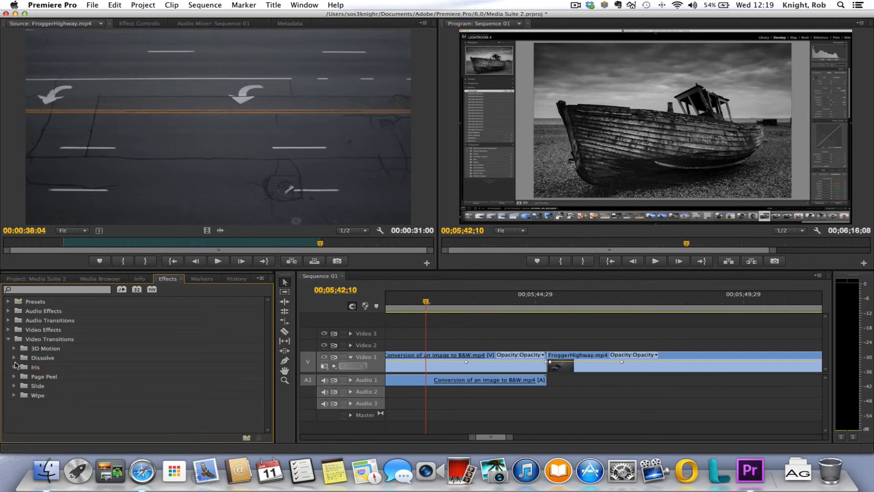
pyautogui.click(14, 348)
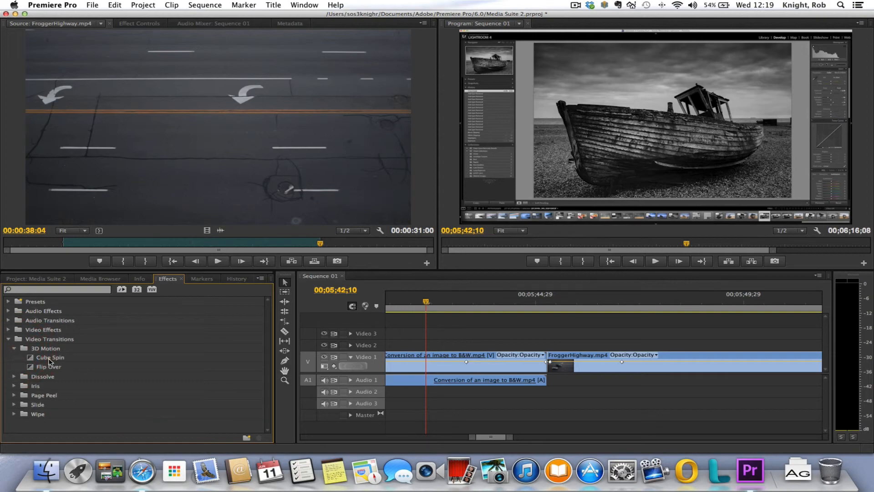
pyautogui.moveTo(51, 357); pyautogui.dragTo(546, 371)
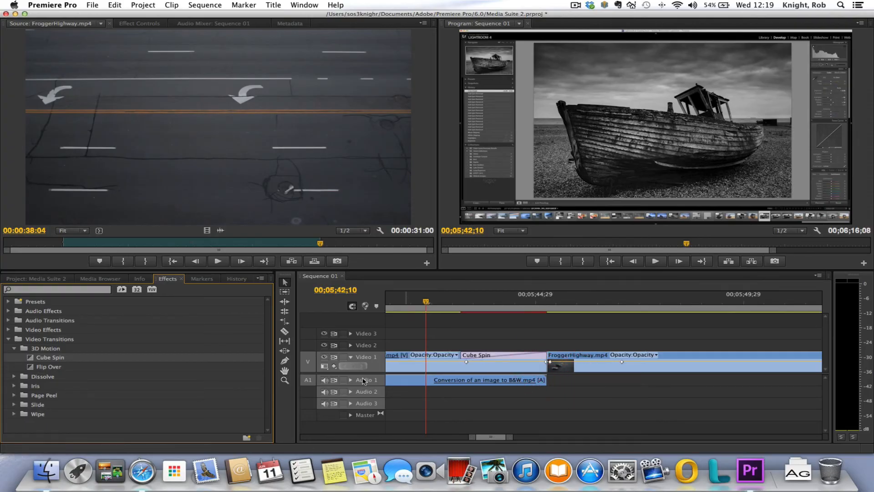
pyautogui.click(655, 261)
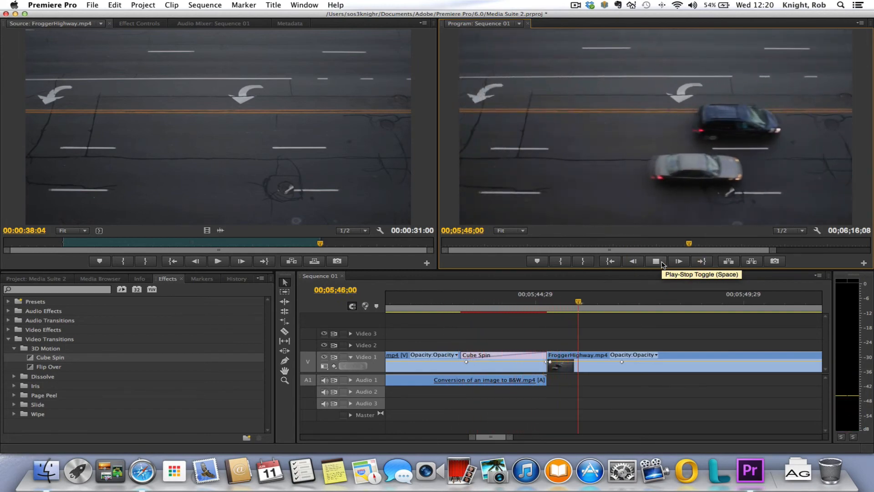
pyautogui.click(661, 264)
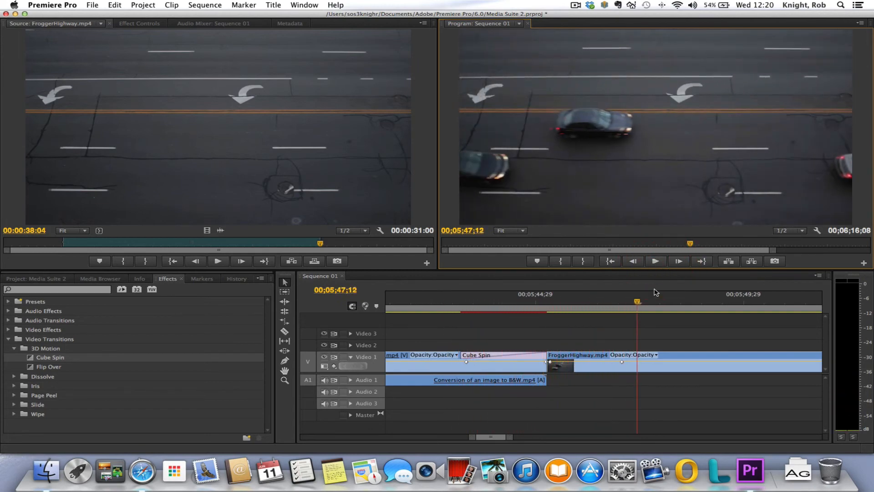